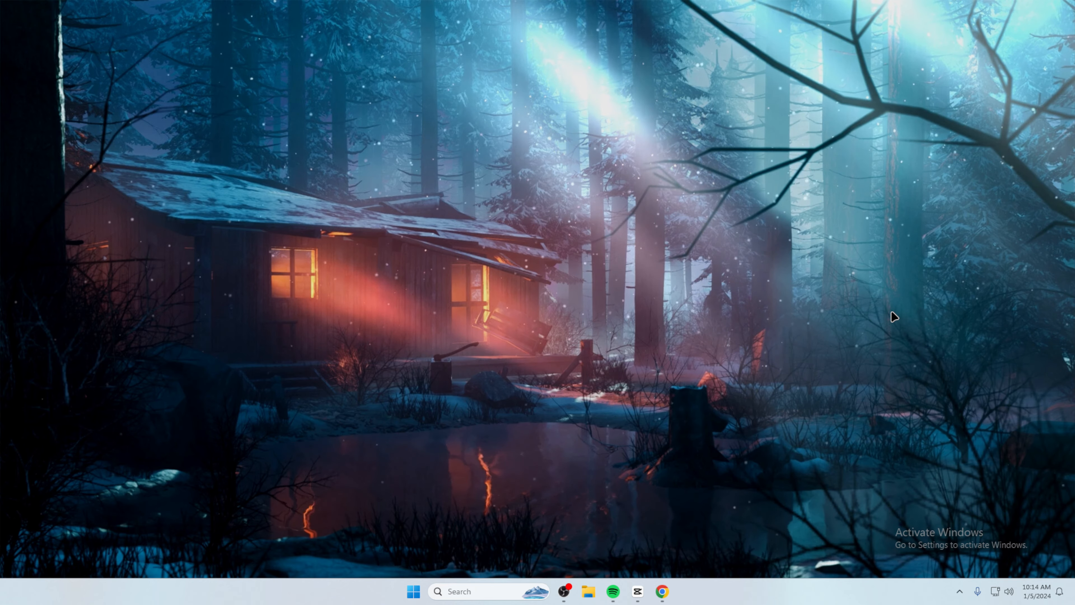
Check for graphics driver updates in NVIDIA GeForce Experience and close the program.
click(958, 584)
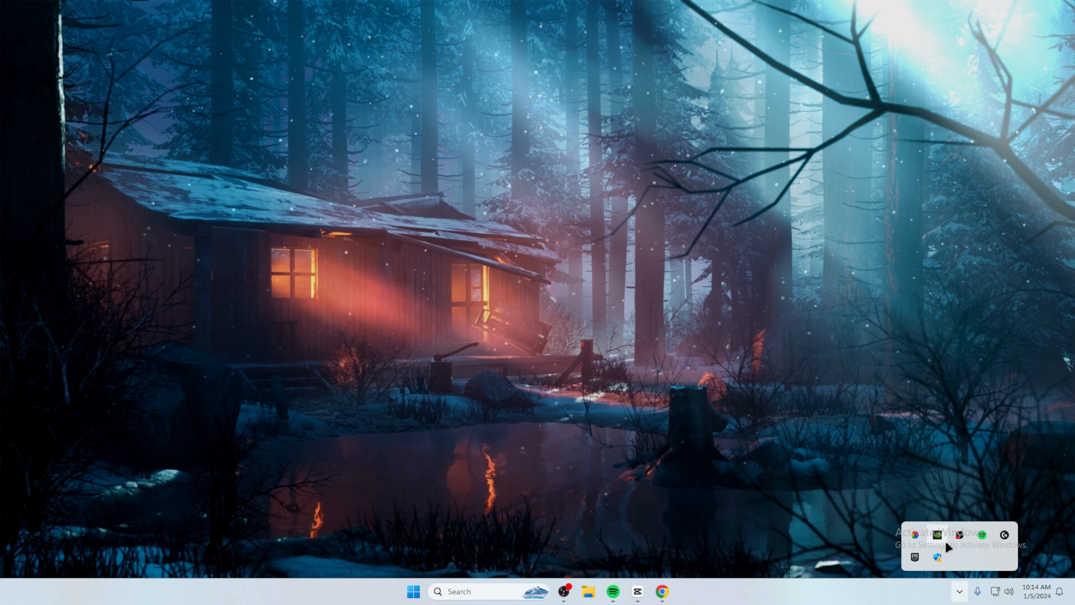
right_click(922, 538)
click(980, 513)
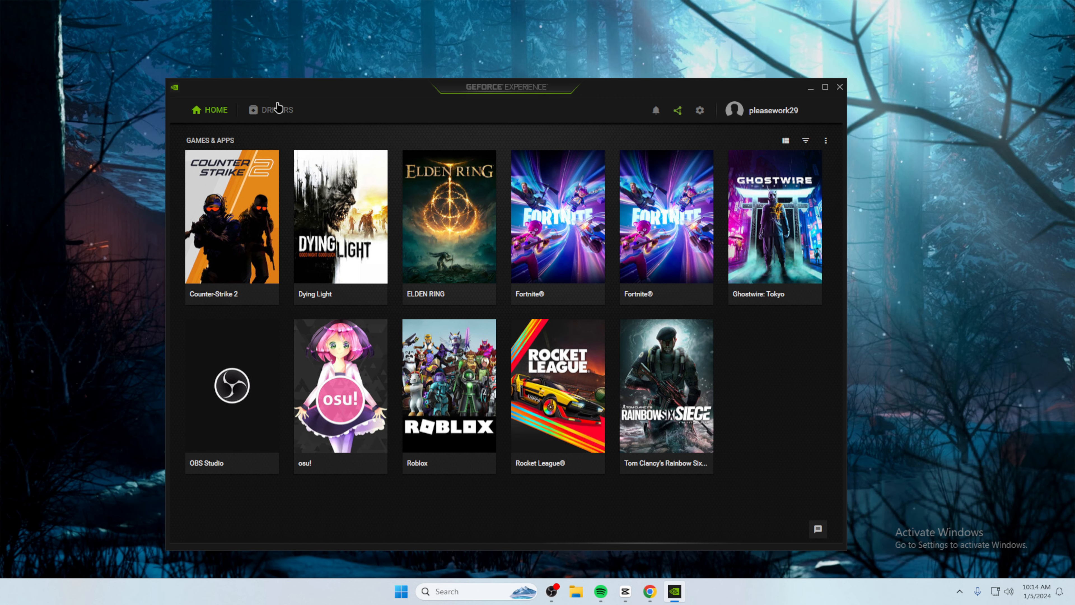
click(275, 111)
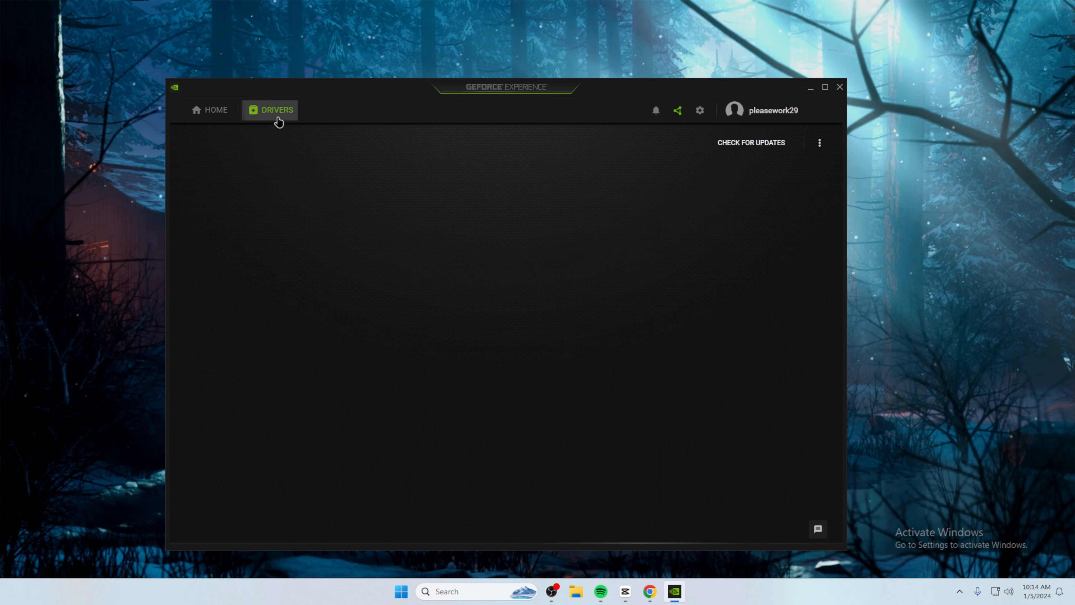
click(757, 143)
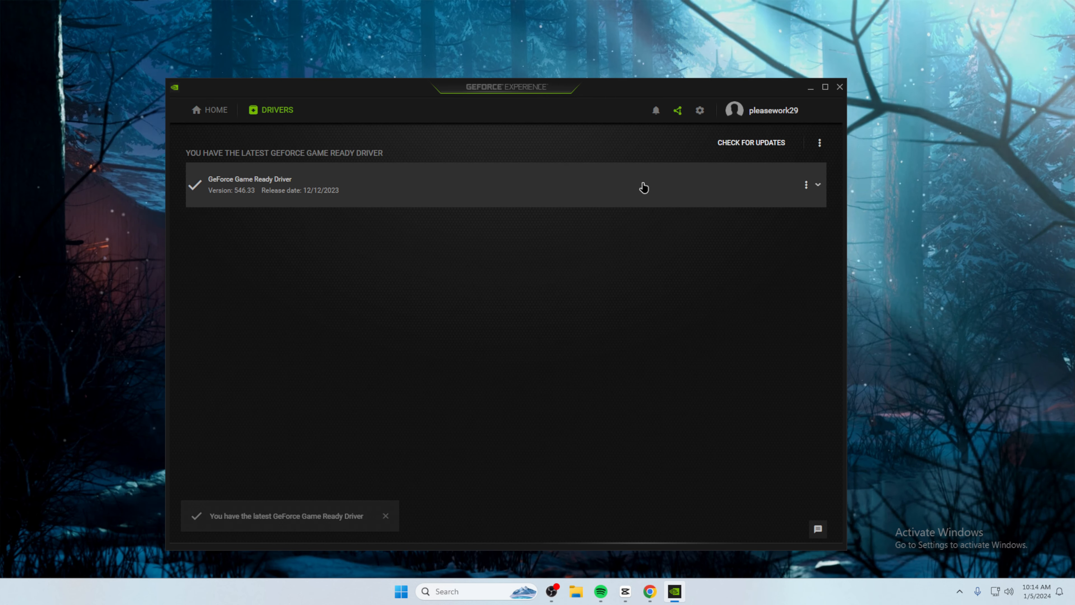
click(840, 87)
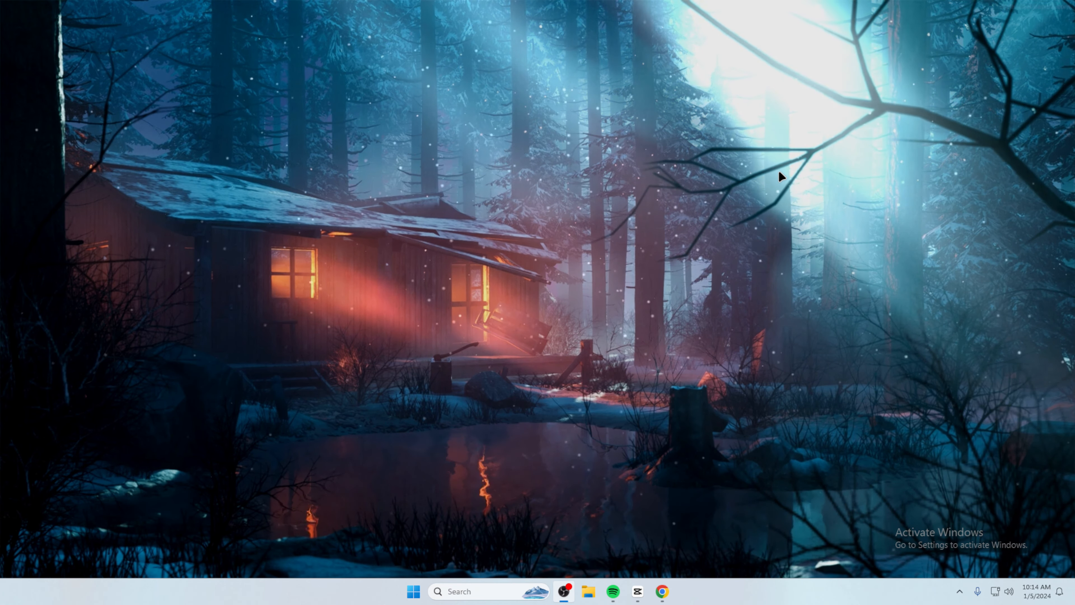
Search Google in Chrome for "gpu drivers" and open the NVIDIA Driver Downloads page.
click(662, 592)
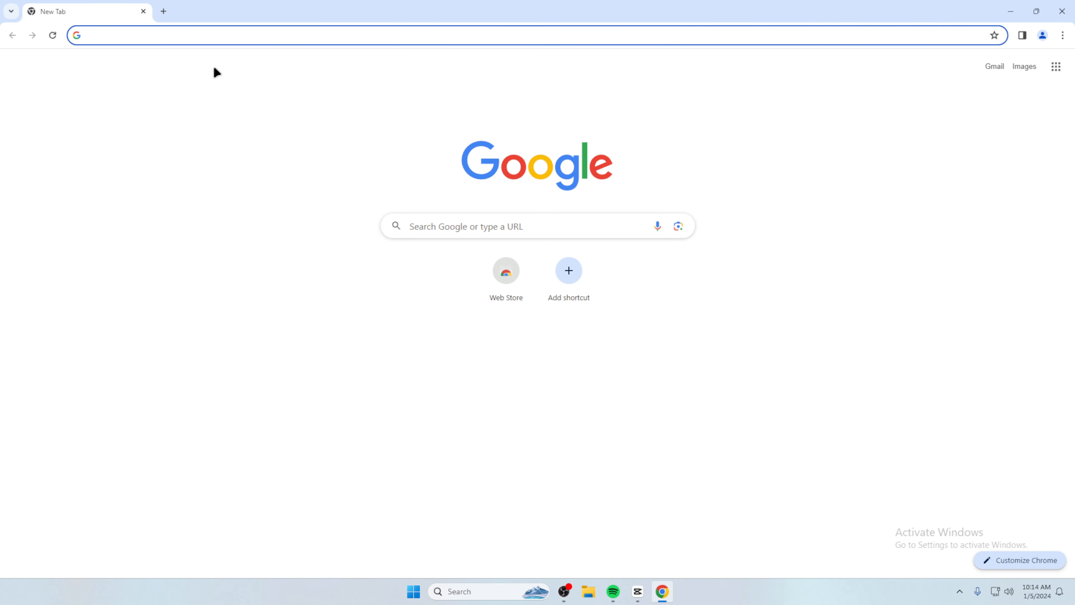
text(gpu drivers)
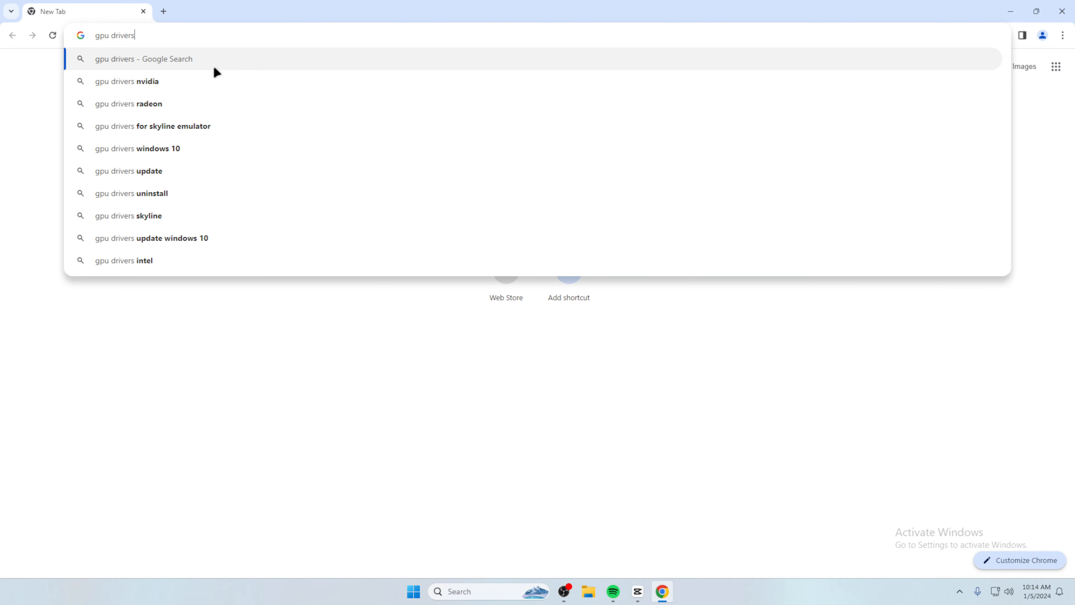
key(Return)
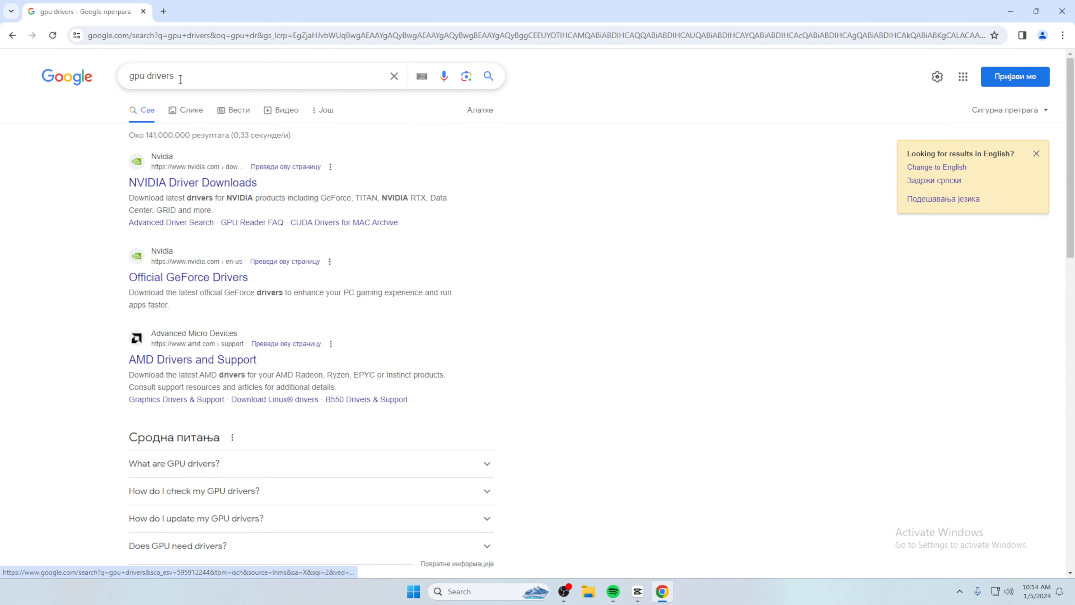
click(192, 183)
right_click(708, 5)
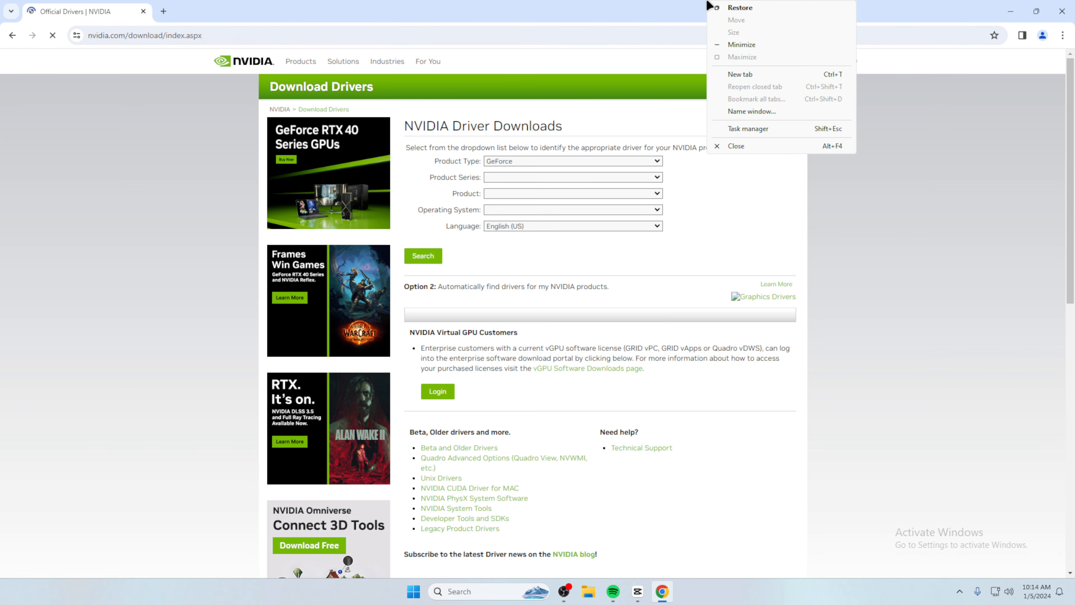
click(659, 10)
Set the driver search to product type GeForce, series GeForce RTX 40 Series and product NVIDIA GeForce RTX 4090.
click(498, 160)
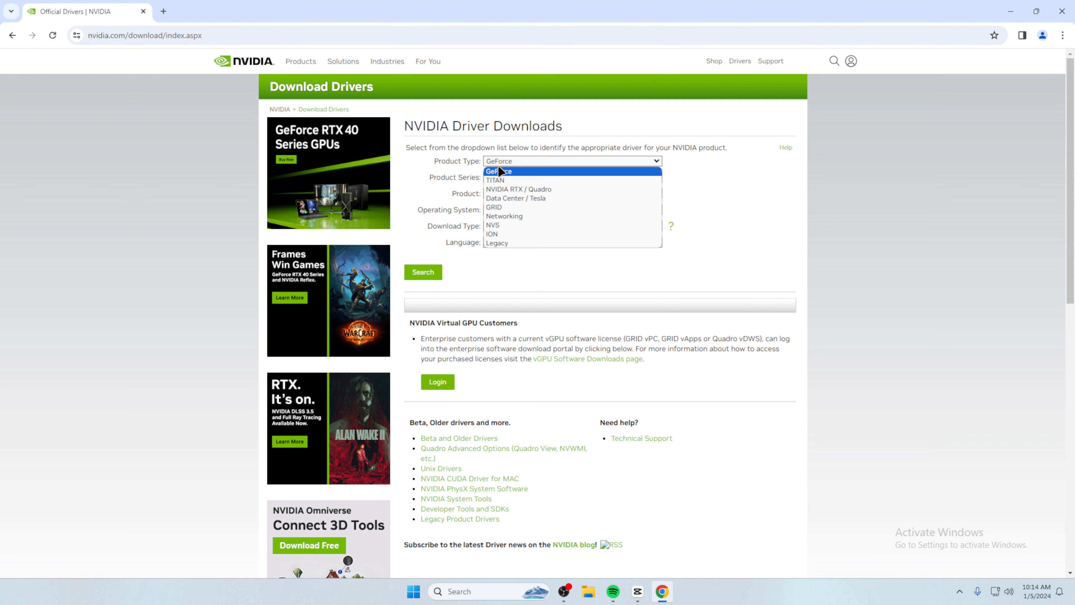
click(500, 171)
click(501, 177)
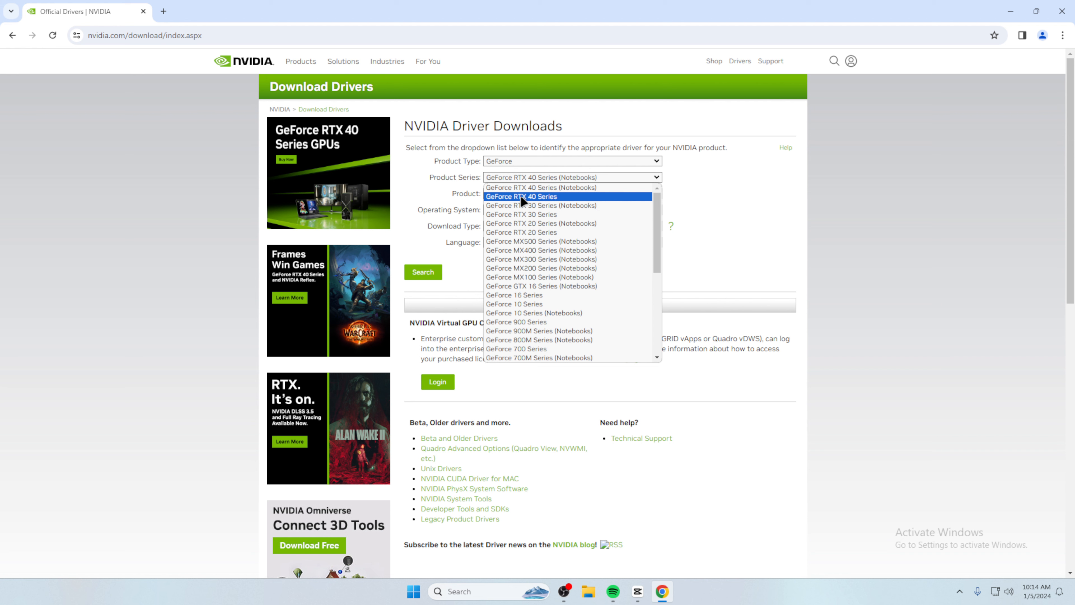
click(521, 197)
click(493, 195)
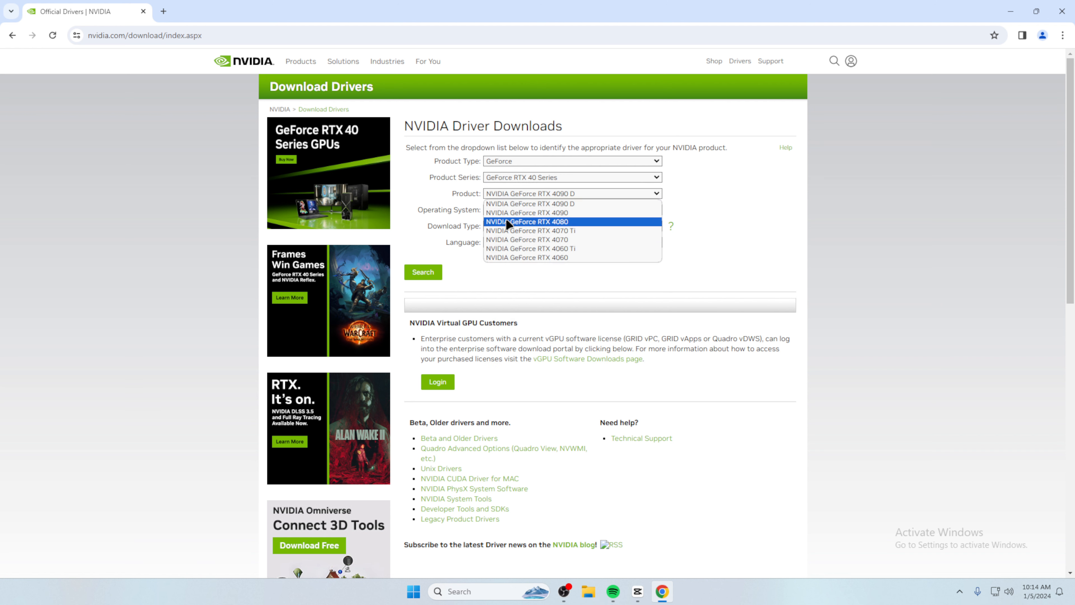
click(532, 209)
right_click(764, 13)
click(699, 3)
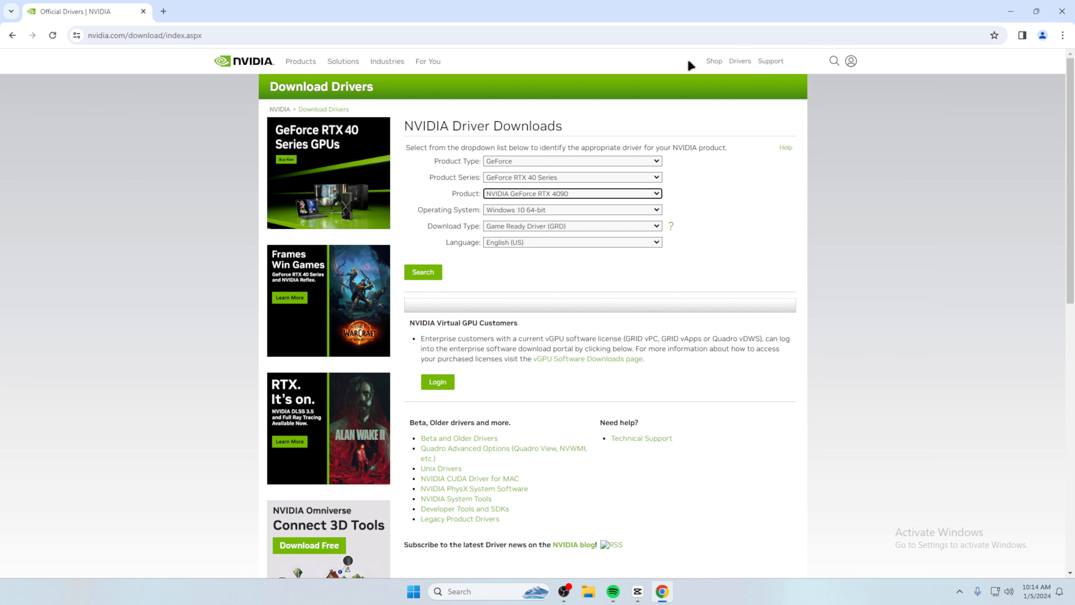
Choose Windows 11 as the operating system and Game Ready Driver (GRD) as the download type.
click(488, 209)
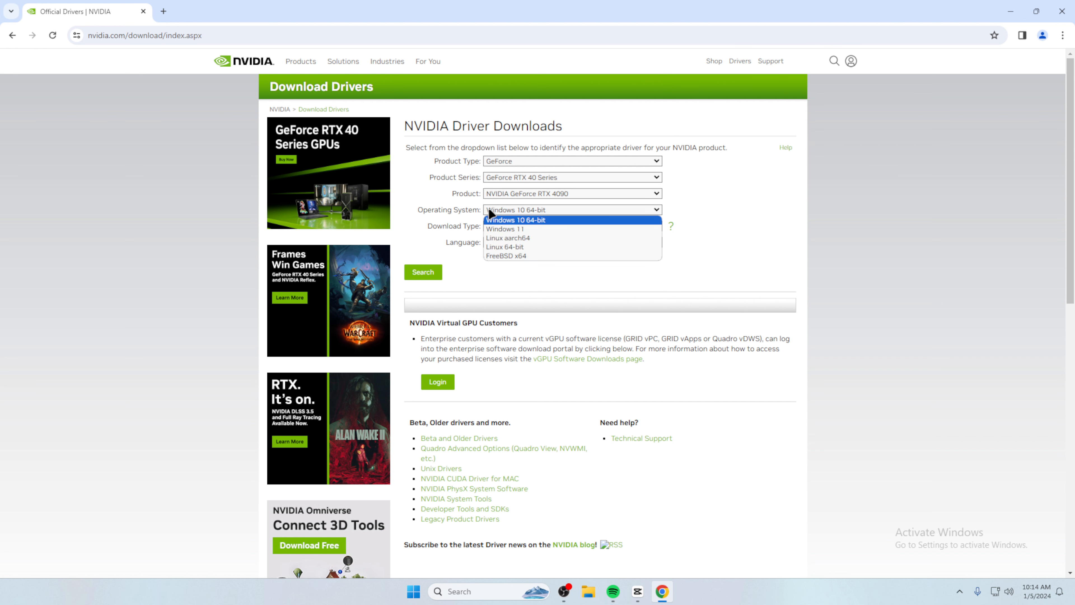
click(506, 227)
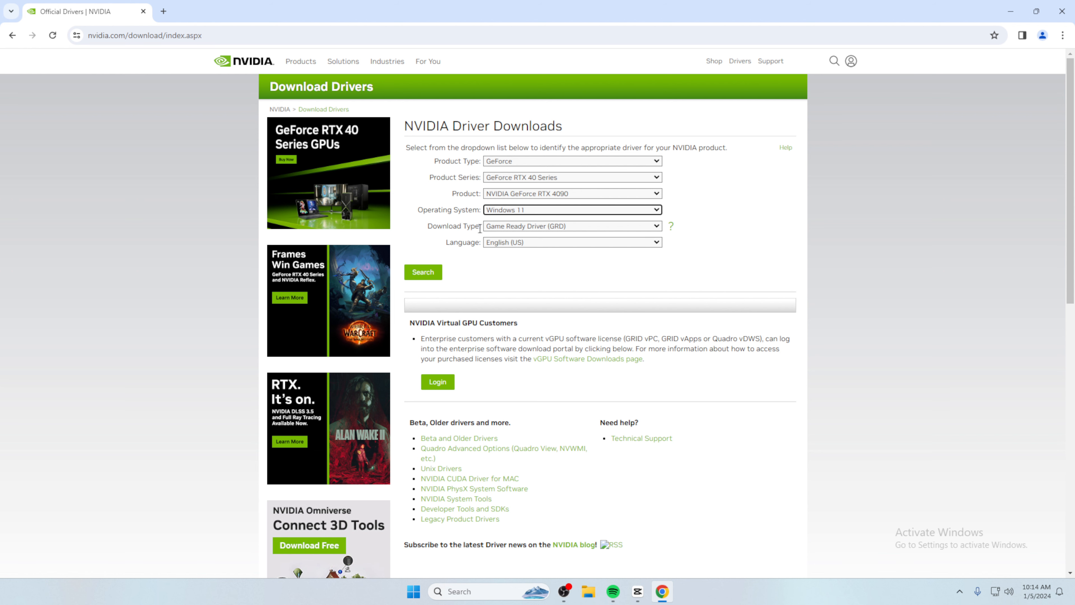
click(516, 227)
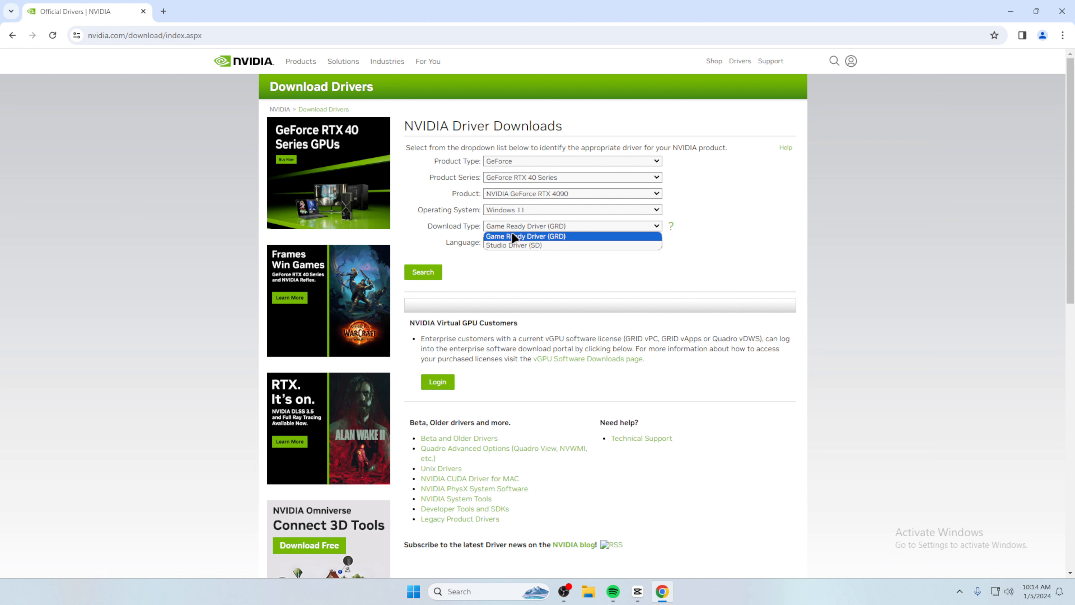
click(514, 234)
Search for the matching driver, proceed to its download confirmation page, and close the browser.
click(423, 272)
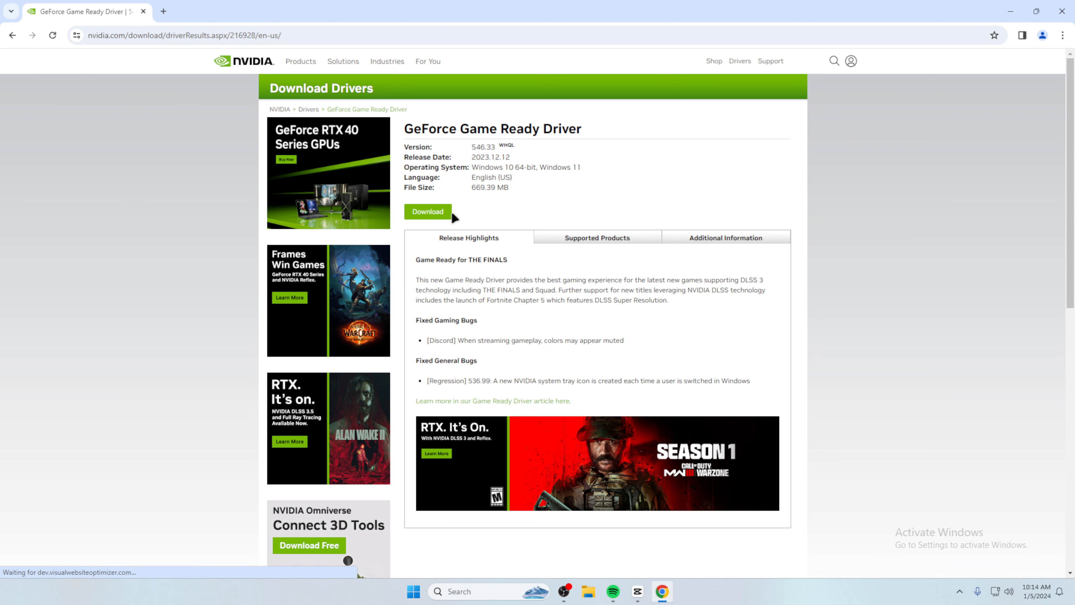
click(427, 212)
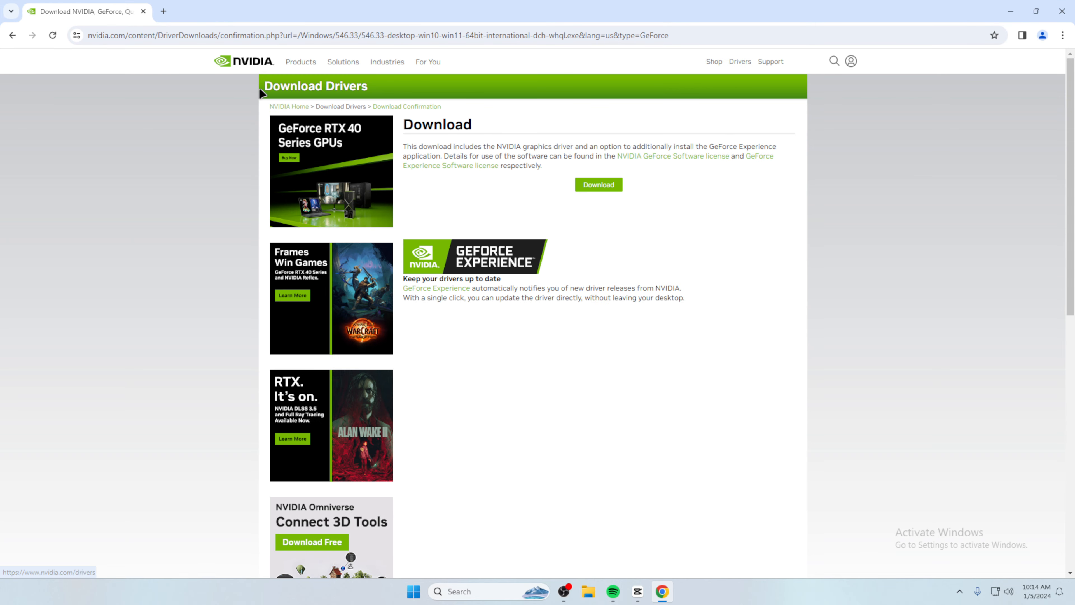
click(1061, 11)
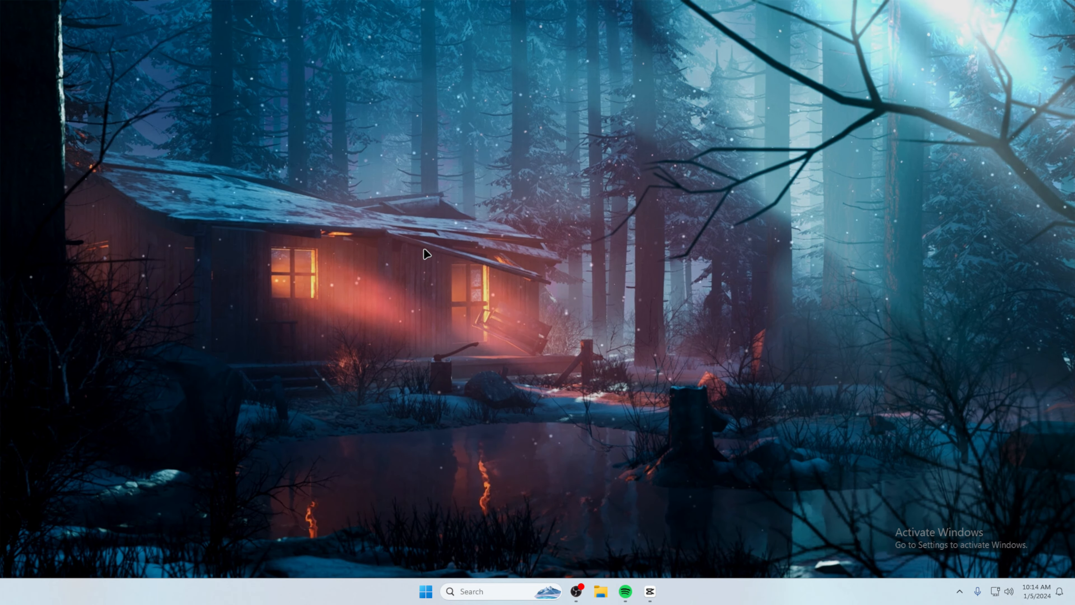
View the Downloads folder in File Explorer and close the window.
click(600, 592)
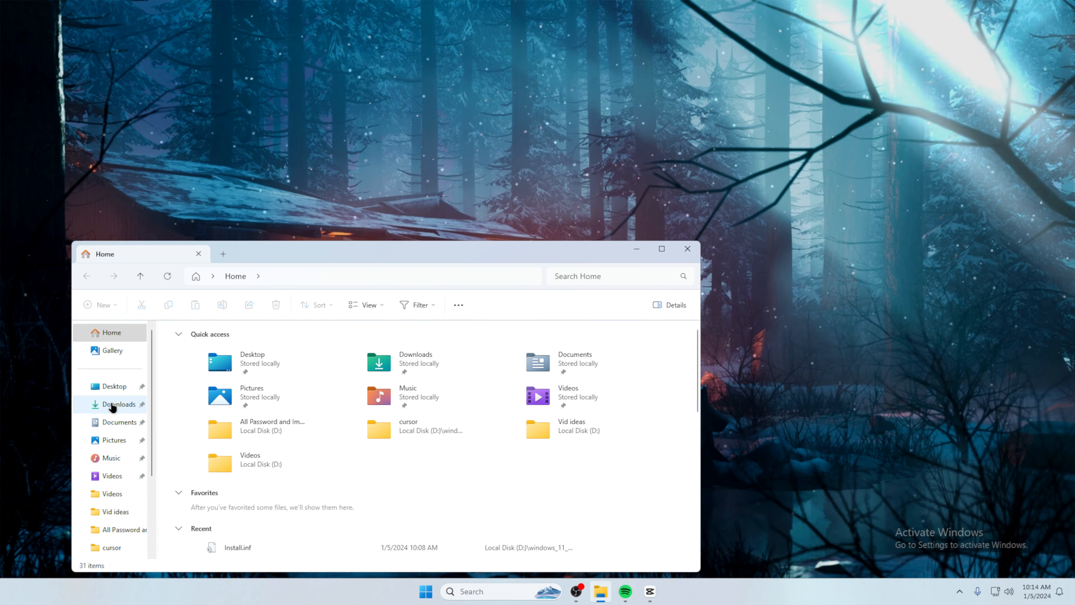
click(111, 405)
click(688, 249)
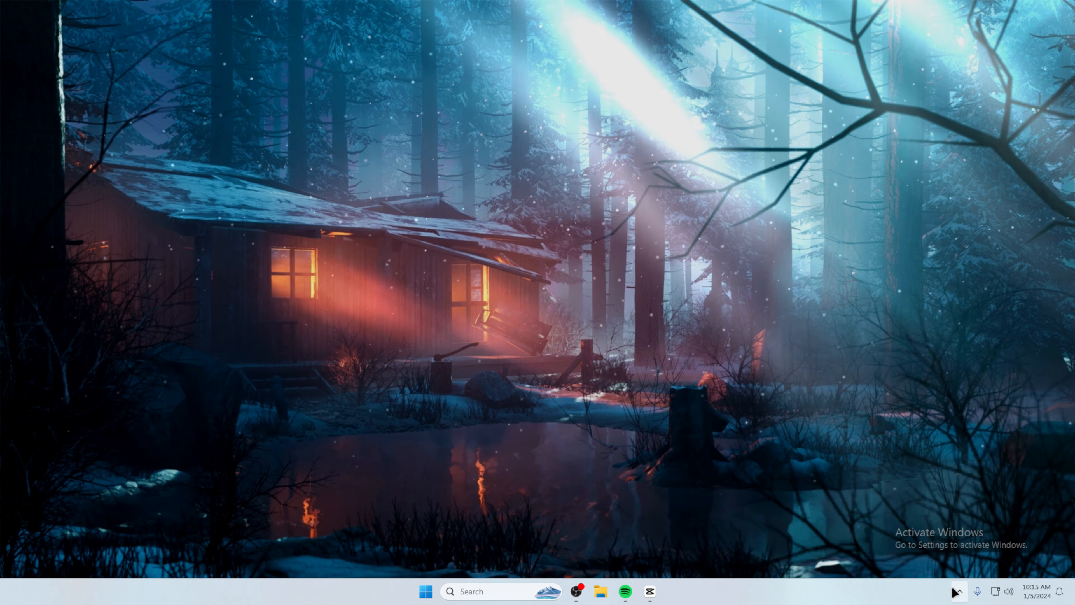
Open the NVIDIA Control Panel from the hidden system tray icons and close it again.
click(960, 591)
right_click(937, 534)
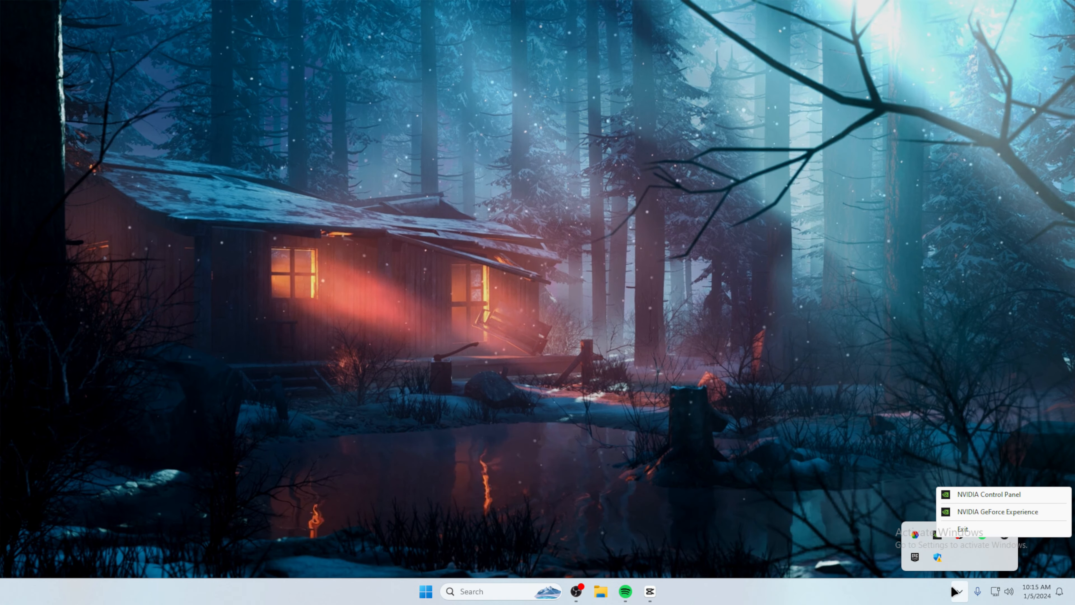
click(959, 589)
right_click(940, 534)
click(979, 496)
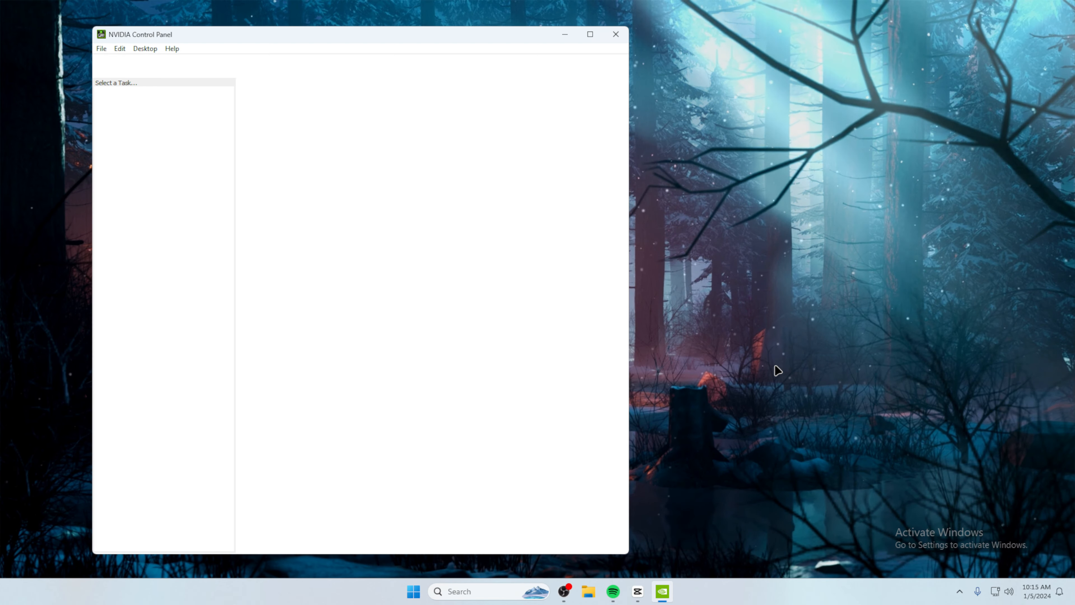
click(616, 34)
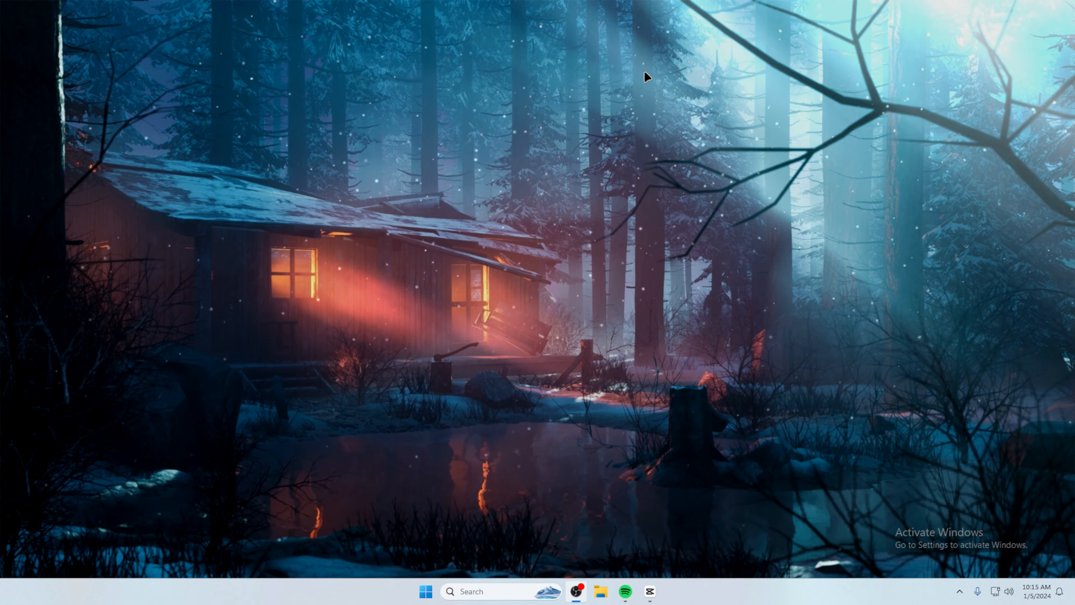
Find and open the NVIDIA Control Panel through Windows search, and go from the image settings preview to the advanced 3D settings.
key(super)
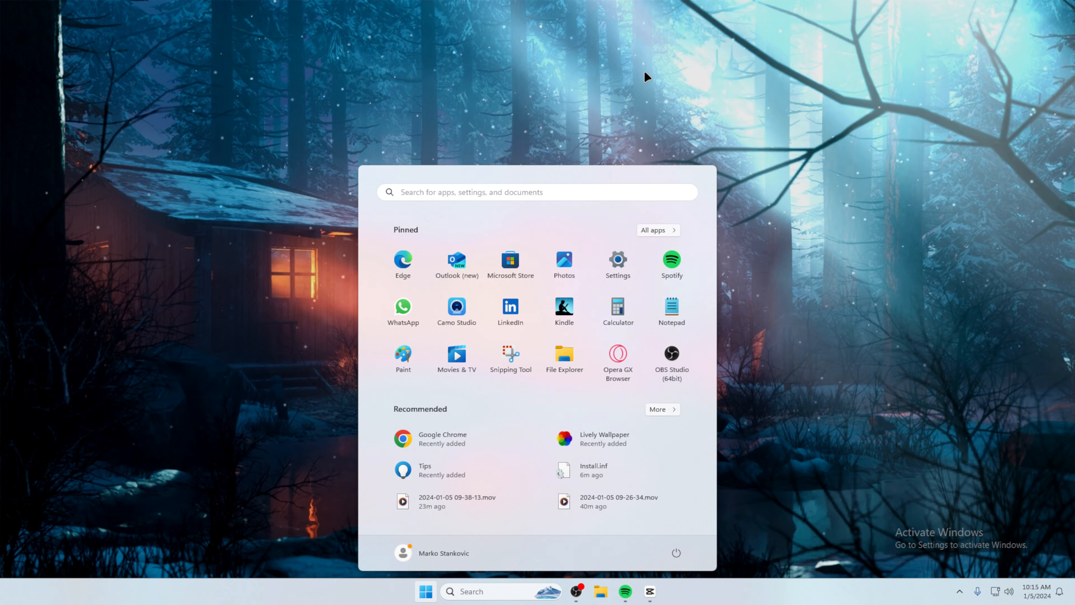
text(nvidia cont)
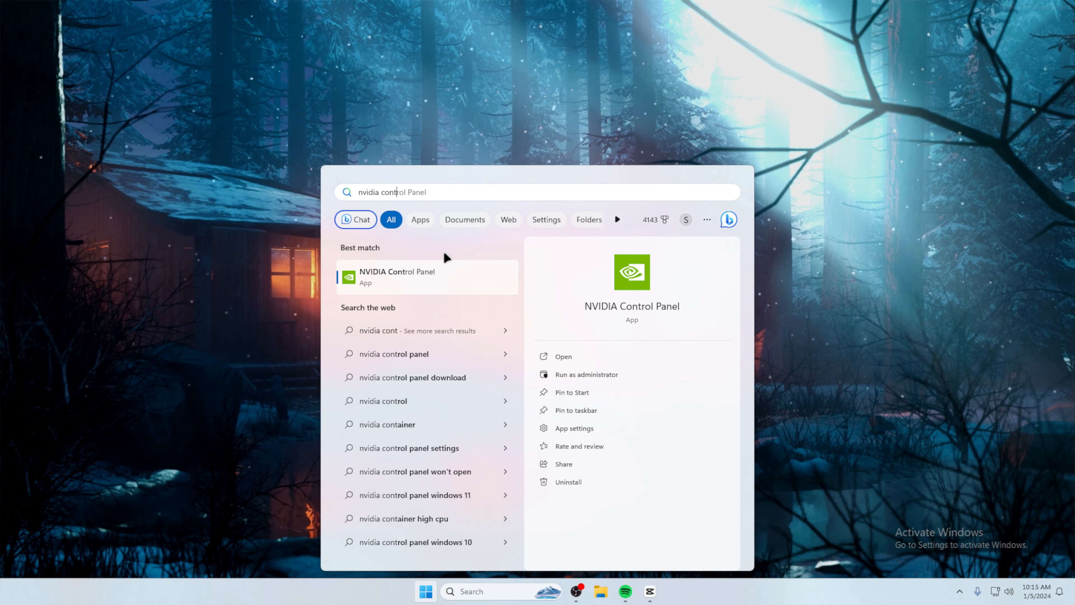
click(448, 262)
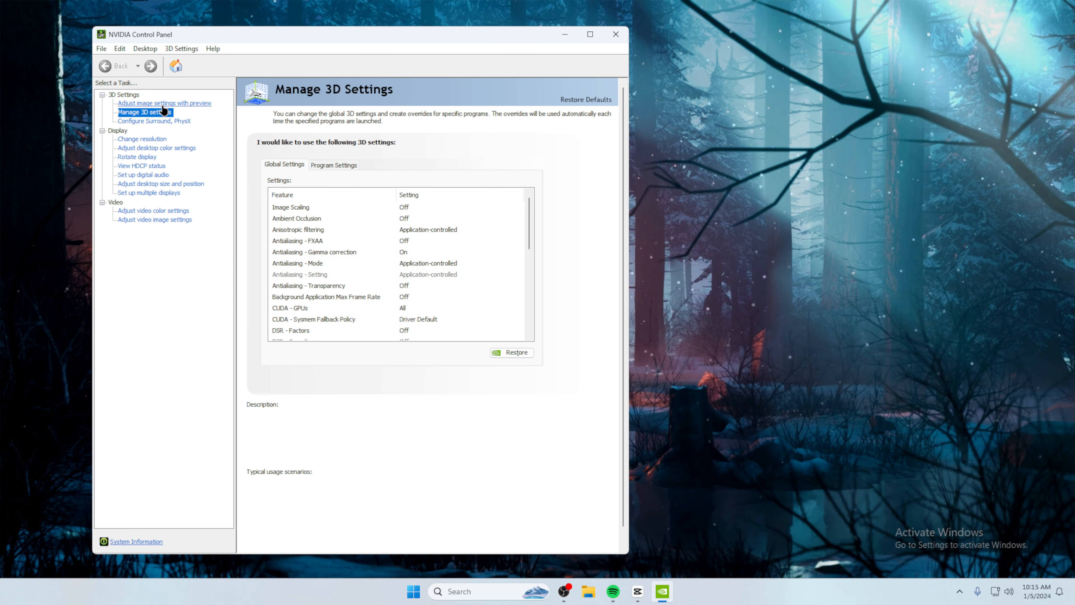
click(178, 105)
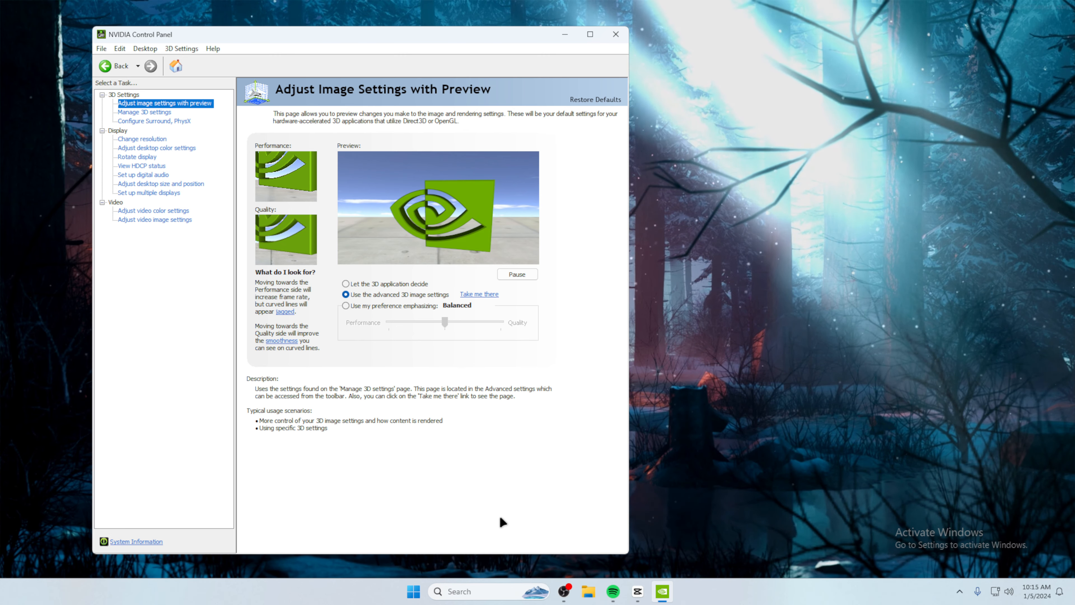
click(479, 295)
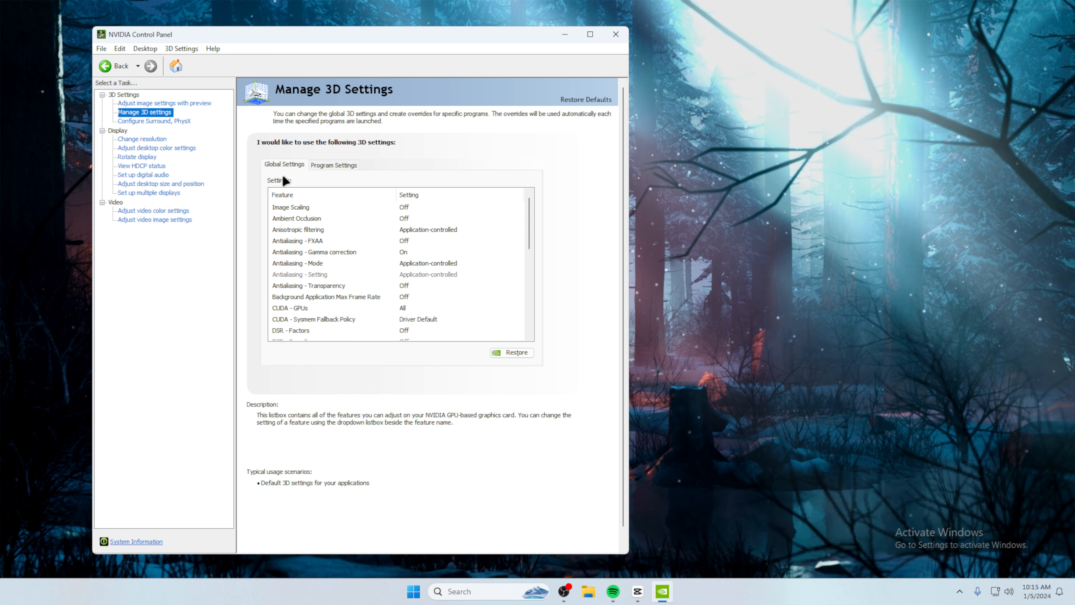
Select Elden Ring (eldenring.exe) as the program to customize and look through its program-specific 3D settings.
click(342, 167)
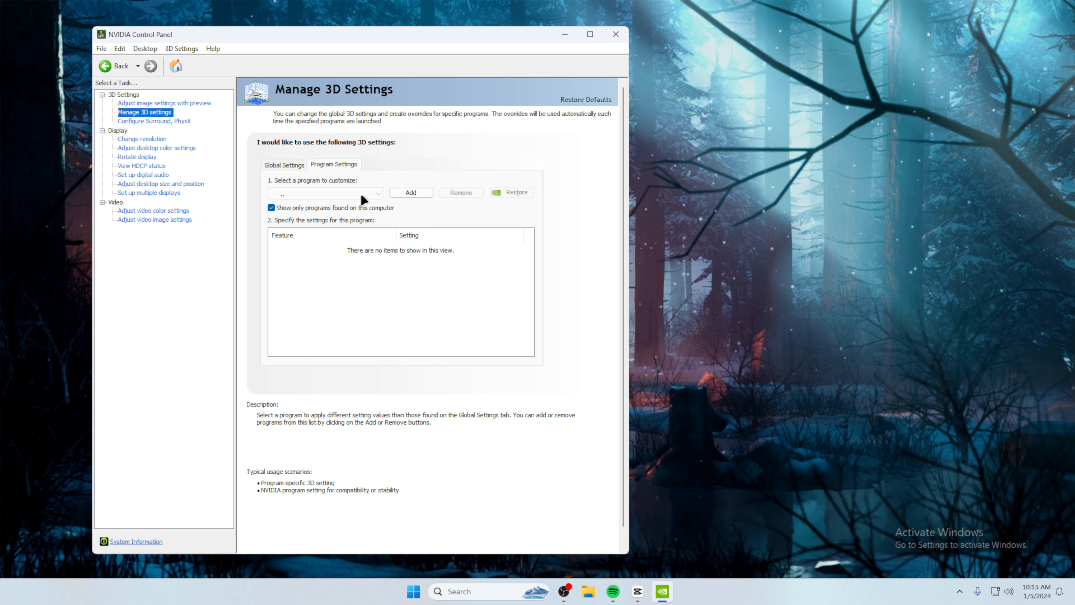
click(372, 193)
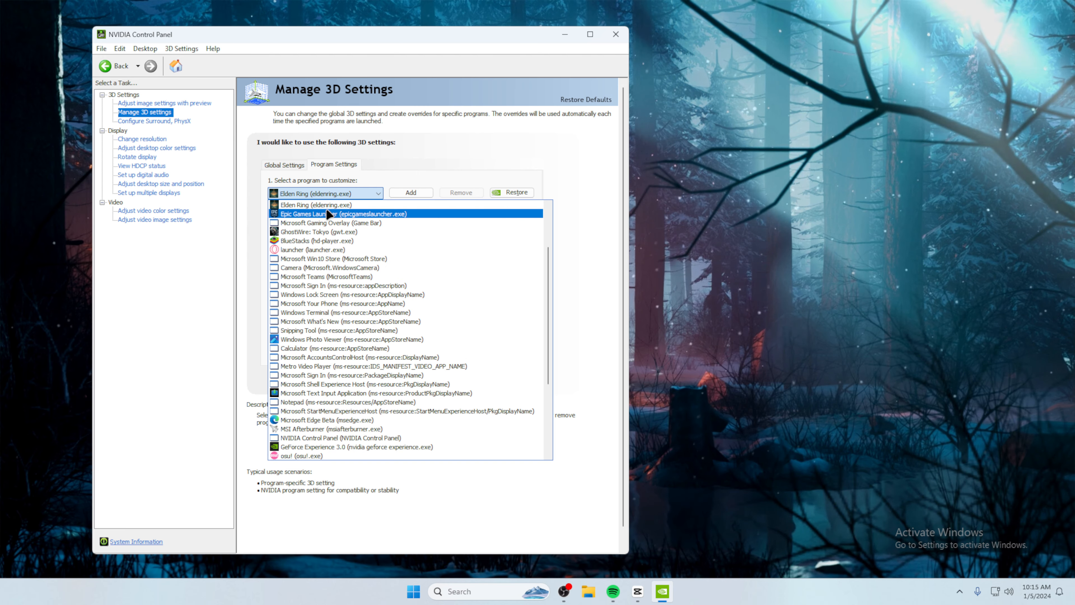
click(326, 203)
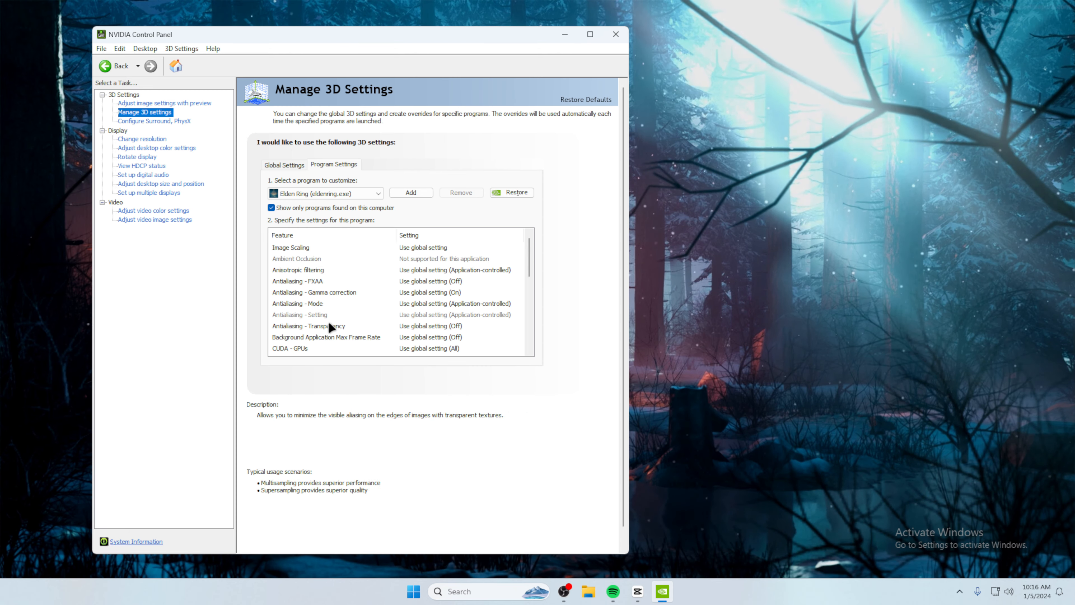
scroll(339, 313, down, 2)
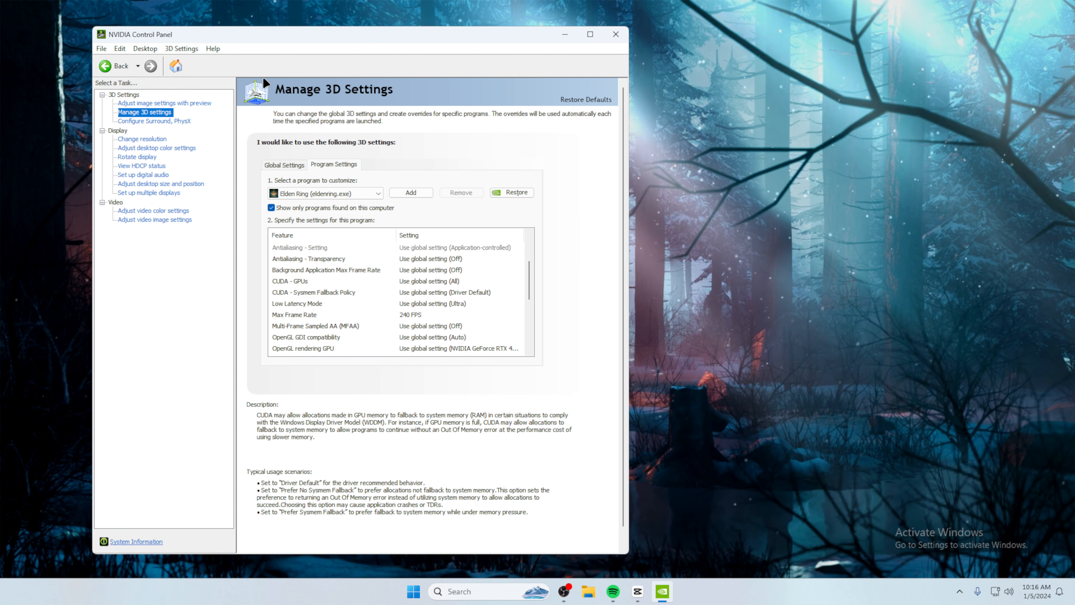
Switch to the global 3D settings and confirm All for the CUDA - GPUs setting.
click(295, 164)
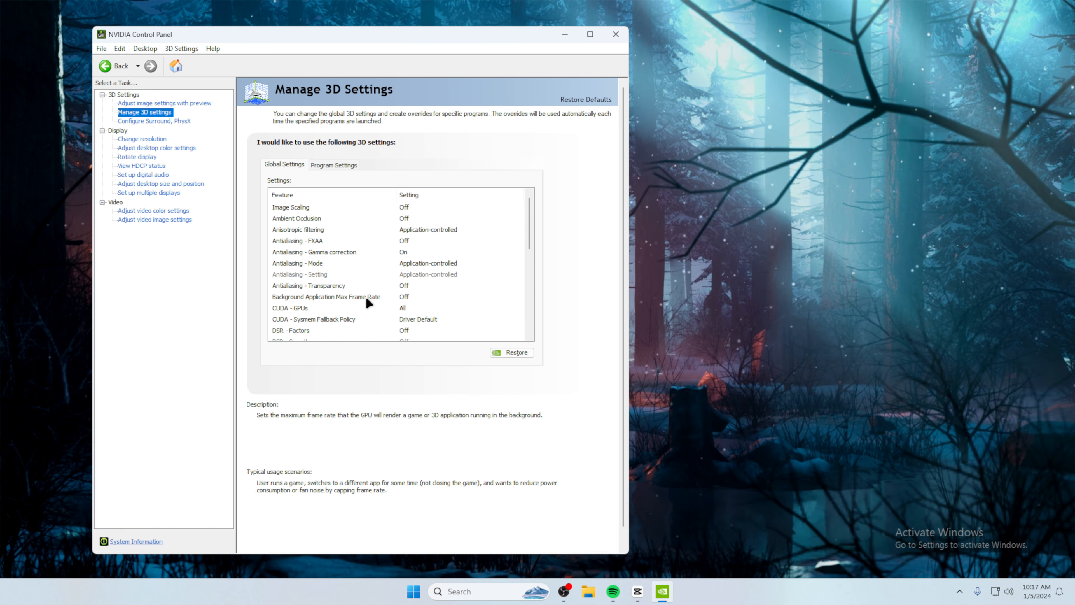
click(401, 308)
click(408, 307)
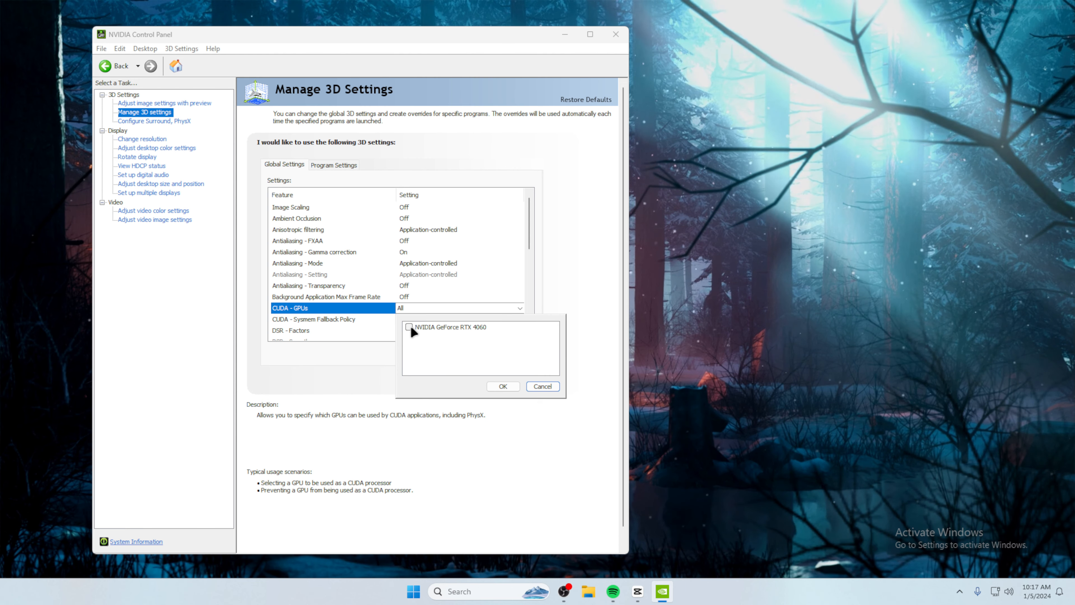
click(503, 386)
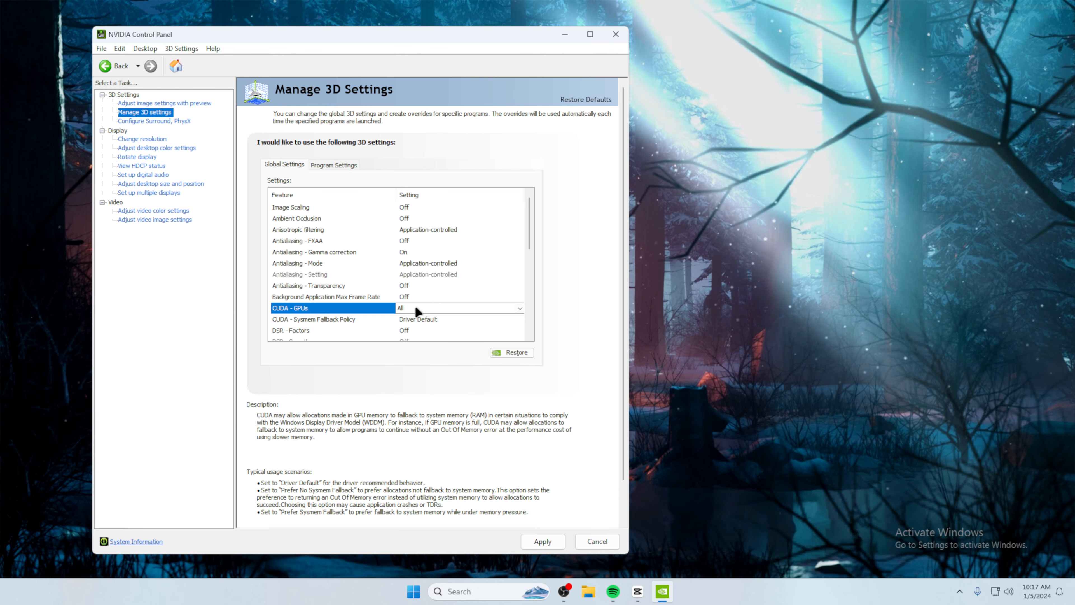
Set Low Latency Mode to Ultra in the global 3D settings.
scroll(381, 301, down, 1)
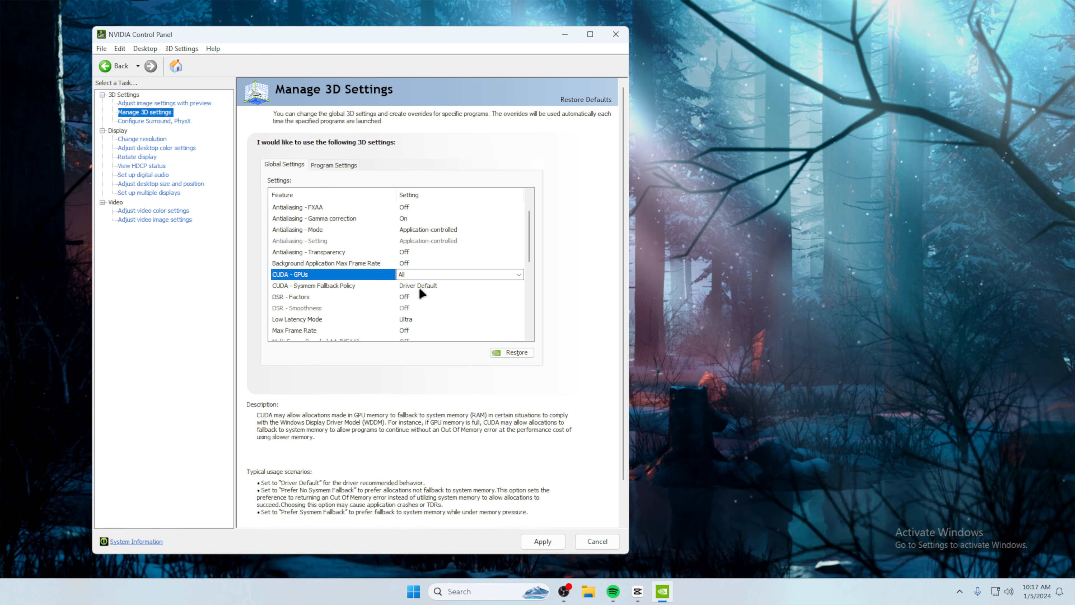
scroll(306, 261, down, 1)
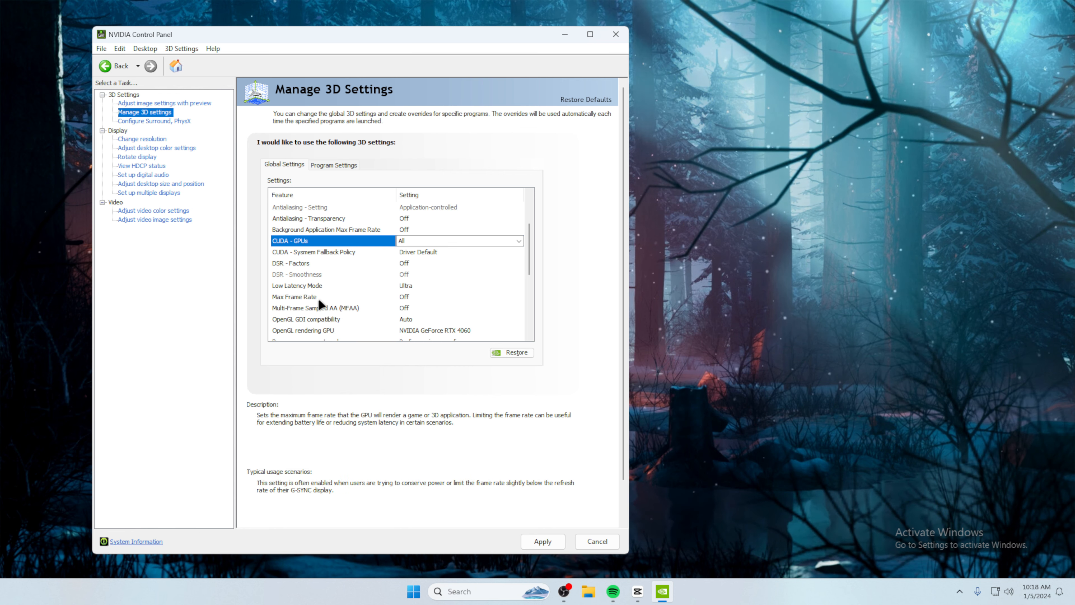
scroll(410, 266, down, 1)
click(414, 249)
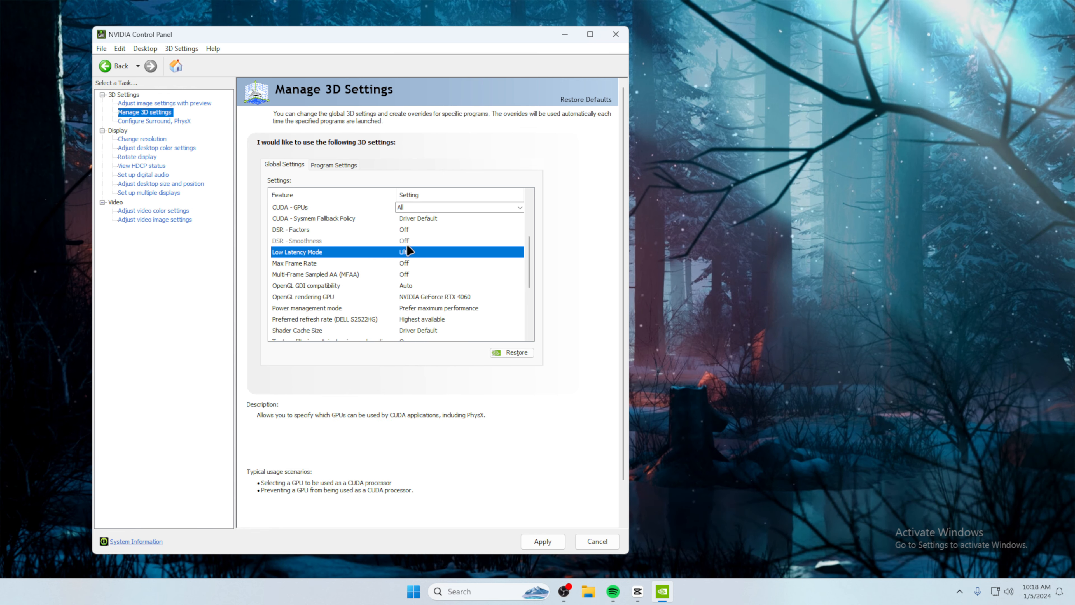
click(444, 252)
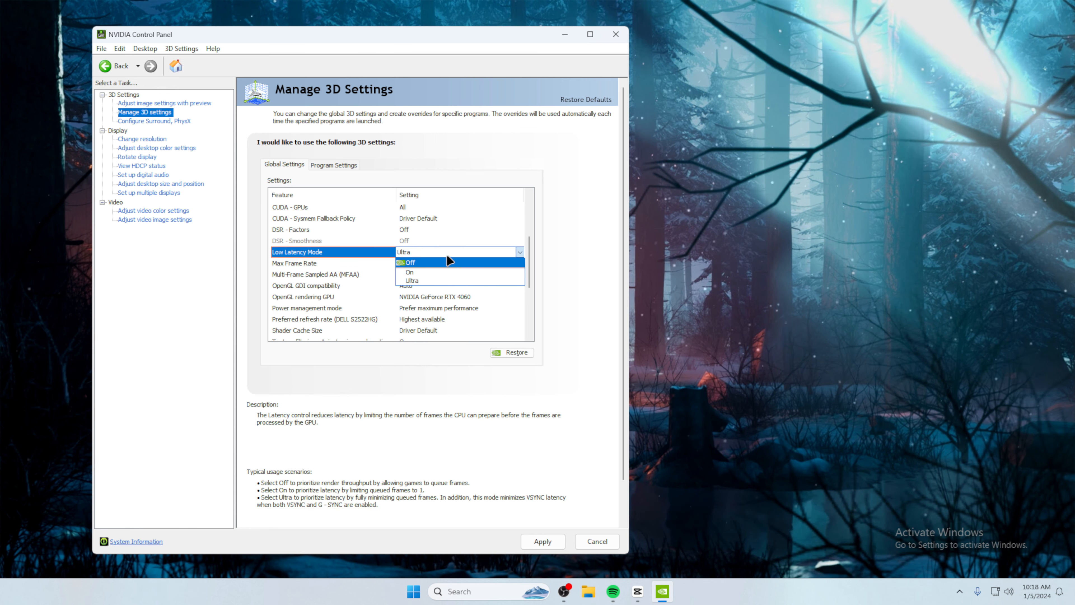
click(417, 281)
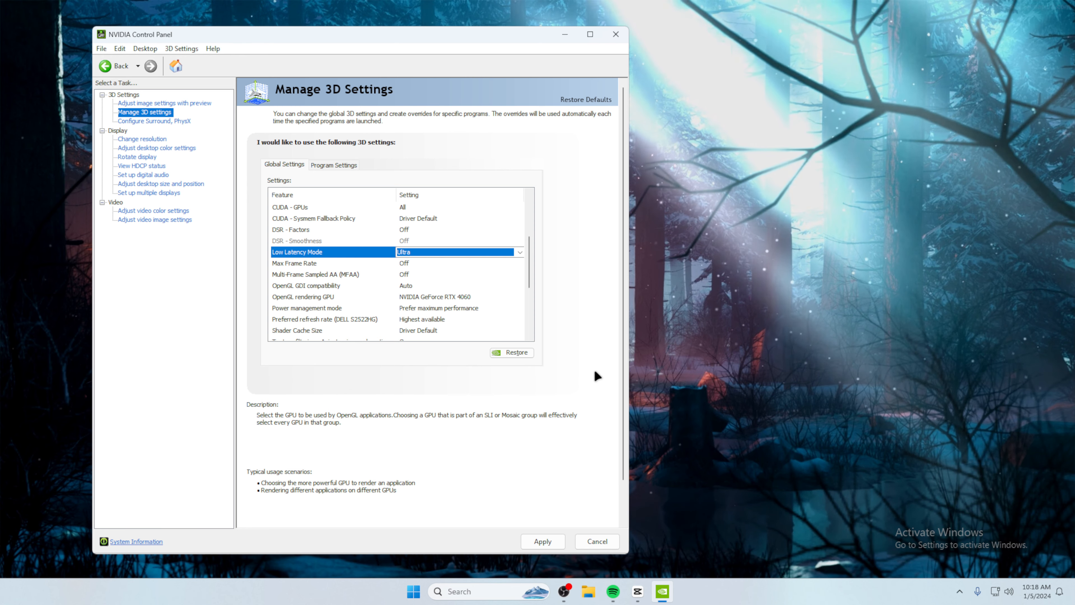
click(463, 252)
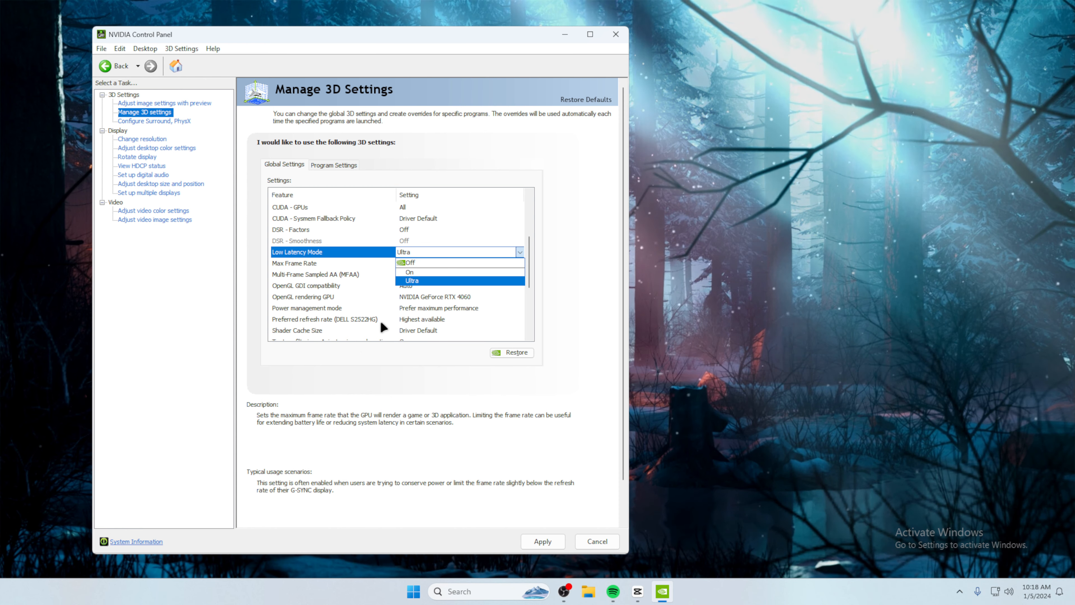
click(416, 277)
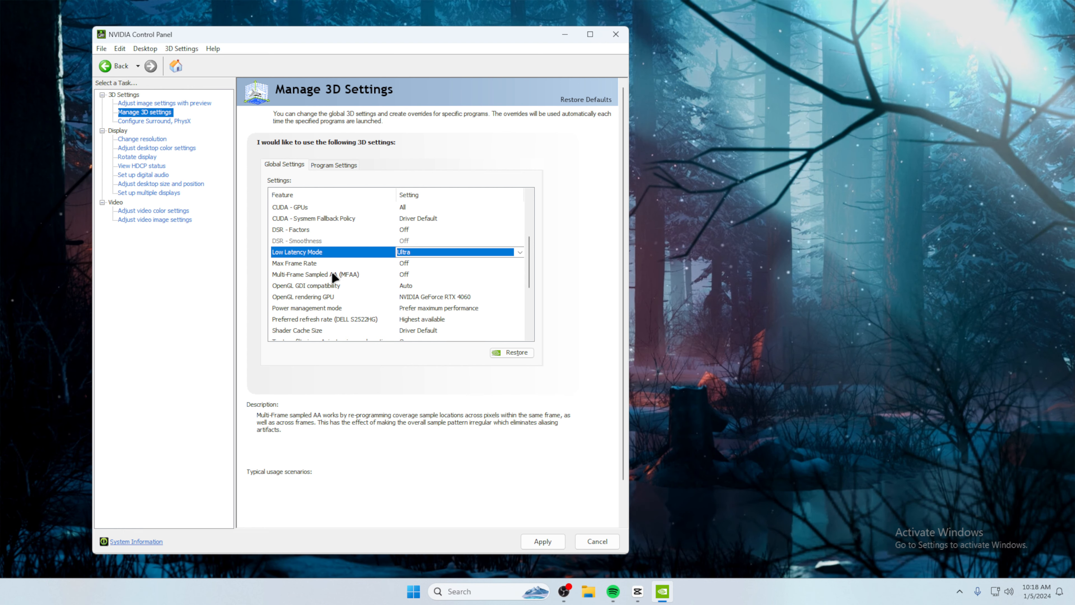
Check the OpenGL rendering GPU setting and set Power management mode to Prefer maximum performance.
scroll(315, 286, down, 1)
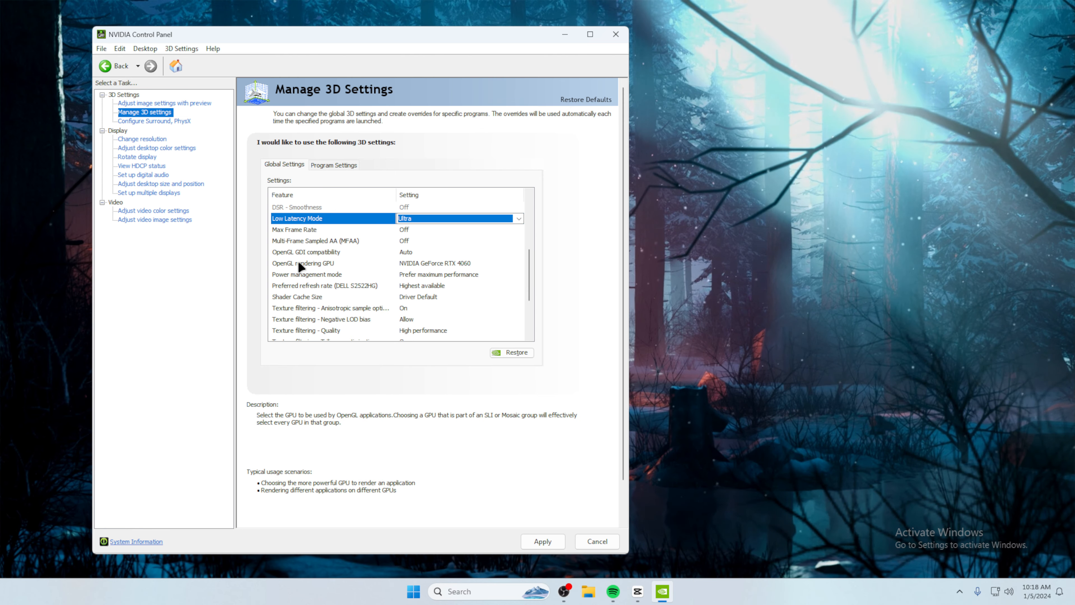
click(417, 263)
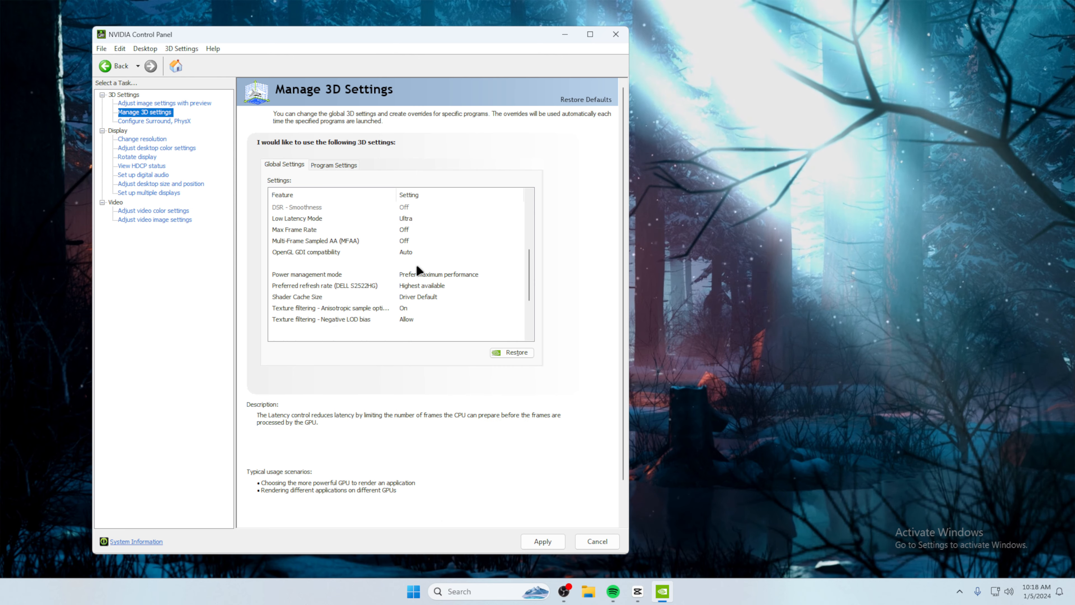
click(356, 261)
scroll(332, 259, down, 1)
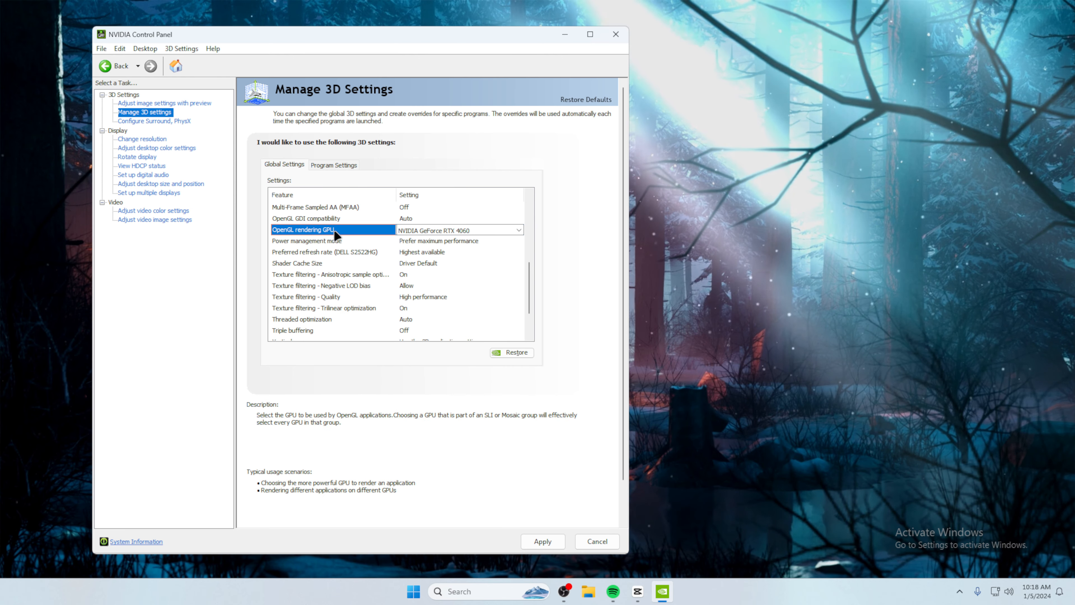
click(338, 240)
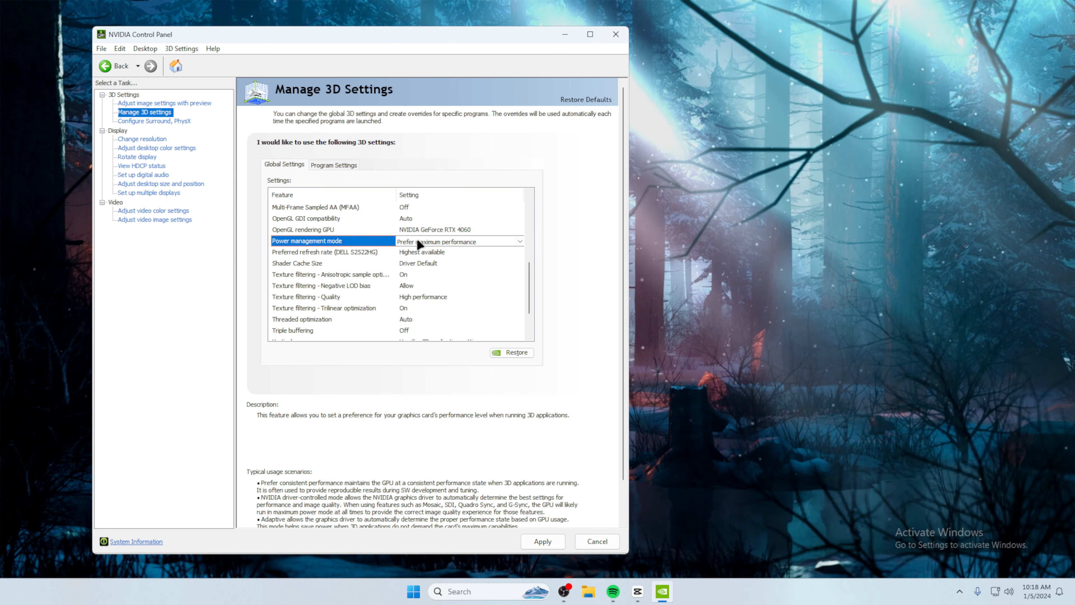
click(416, 240)
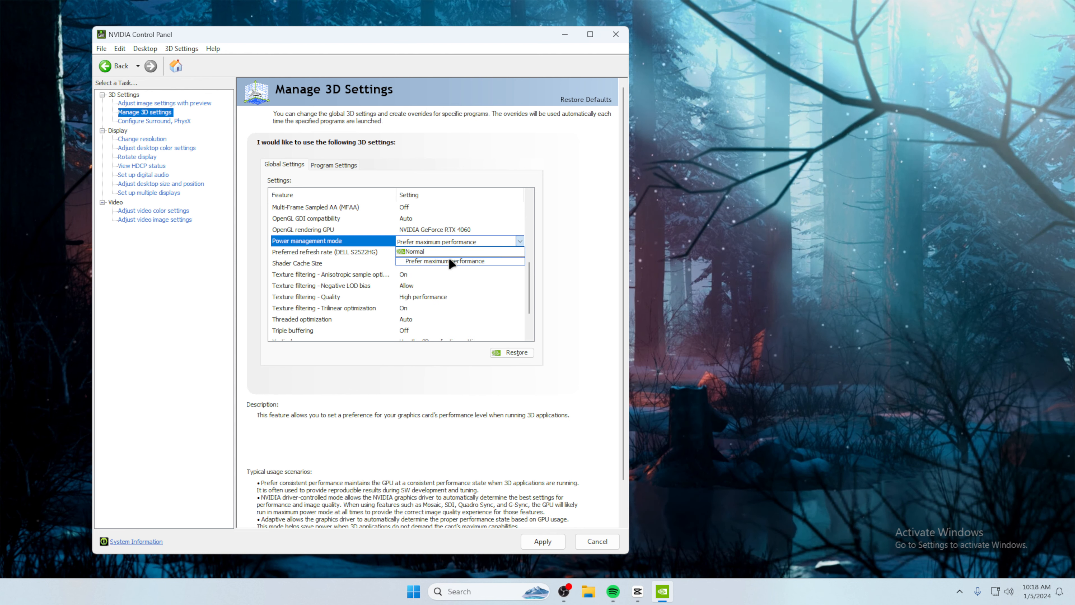
click(428, 262)
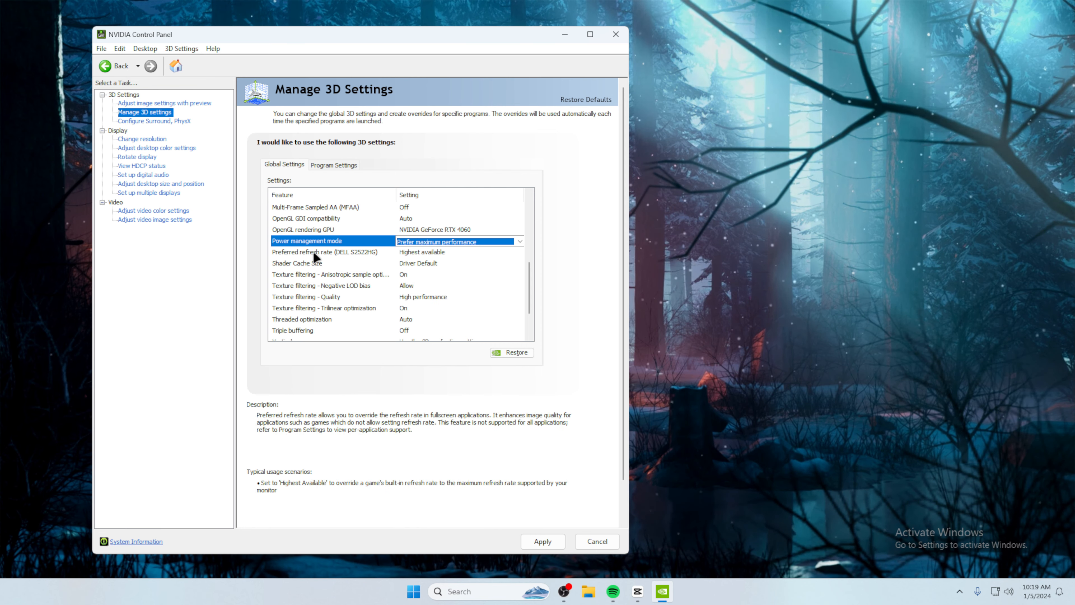
Set the monitor's Preferred refresh rate to Highest available.
click(356, 252)
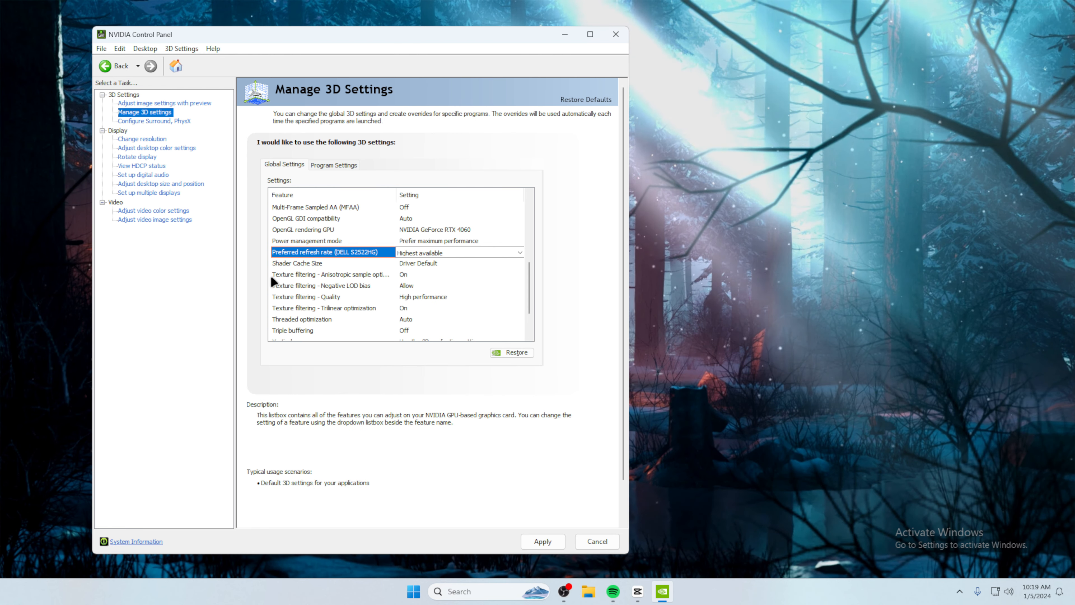
click(405, 255)
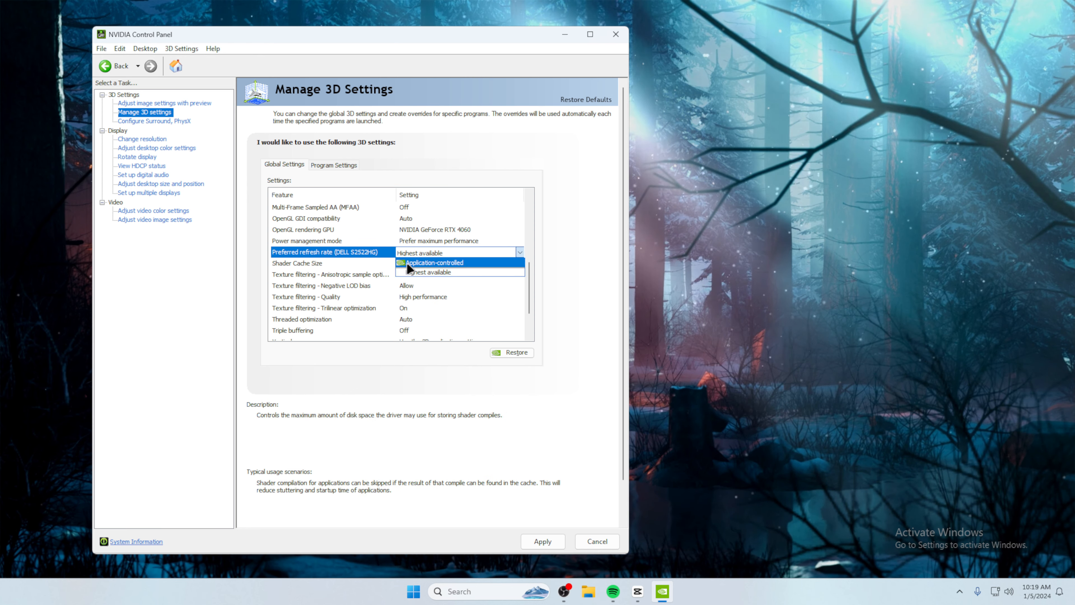
click(415, 272)
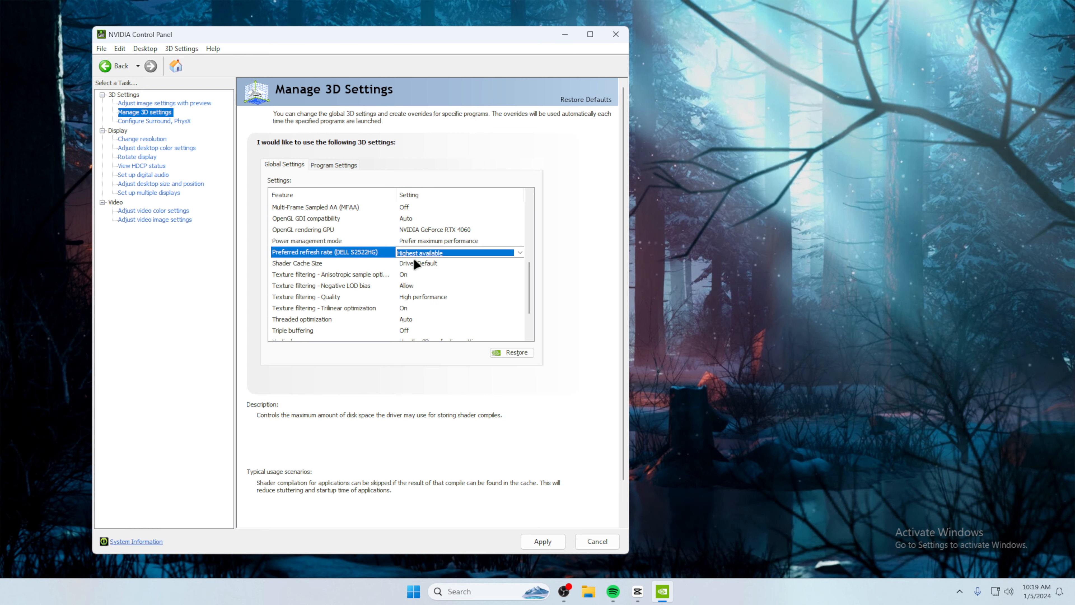
Set Texture filtering - Quality to High performance.
scroll(338, 275, down, 1)
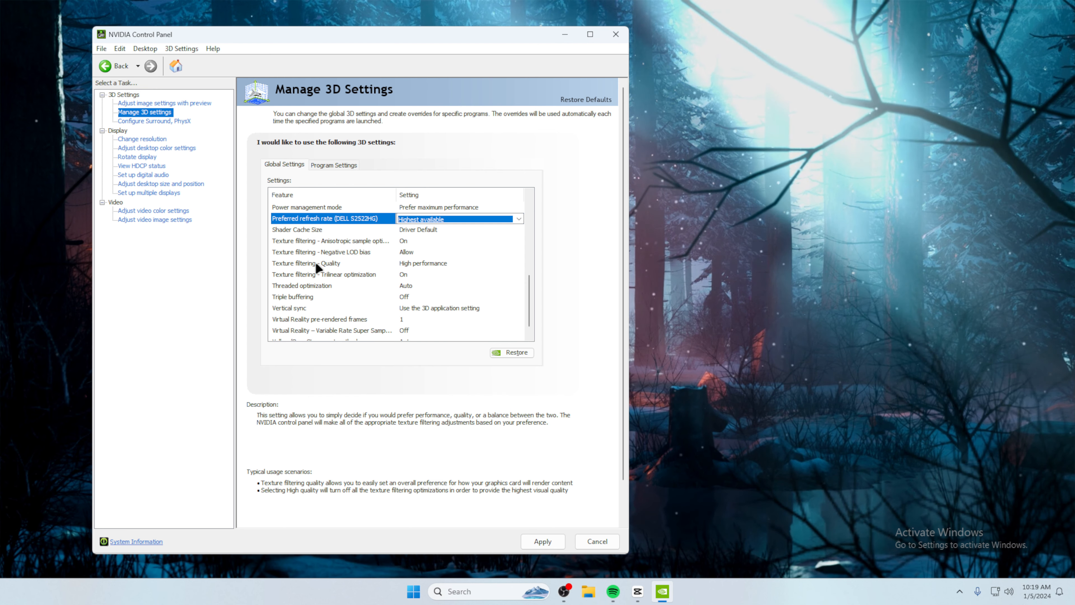
click(320, 264)
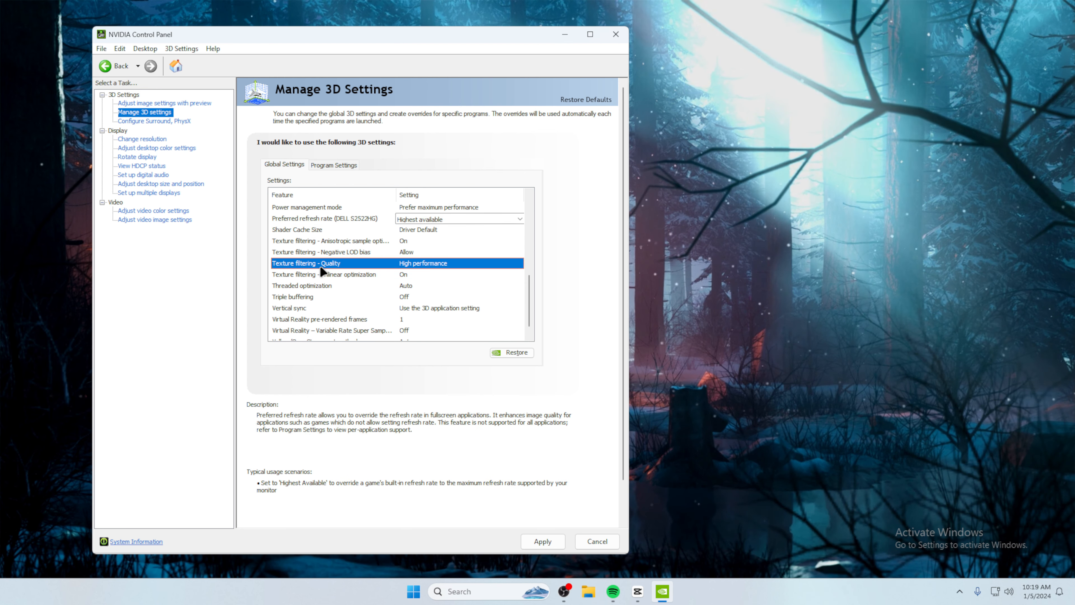
click(438, 264)
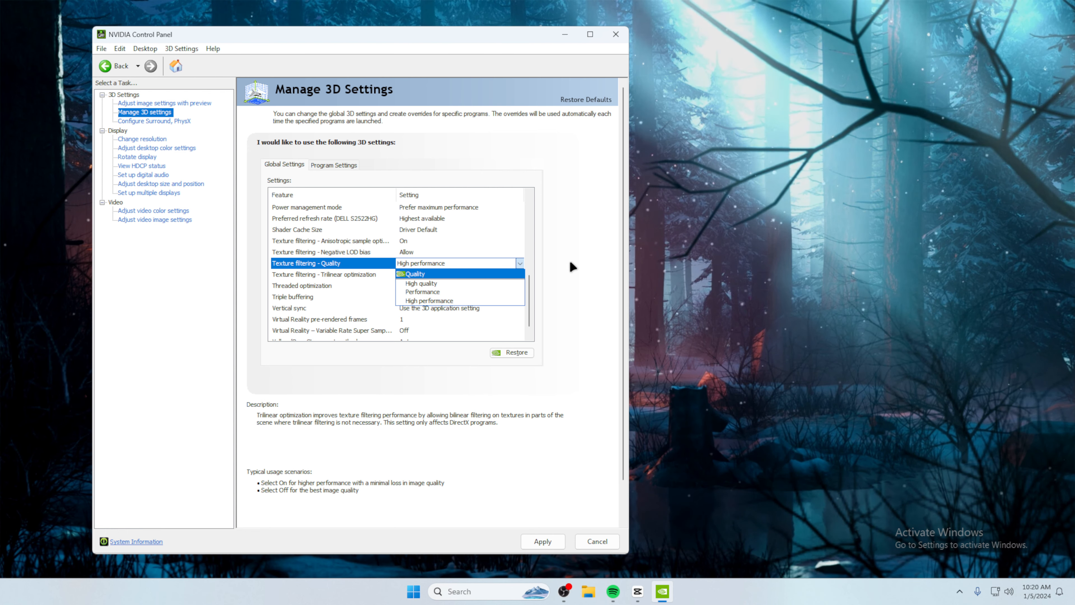
click(435, 299)
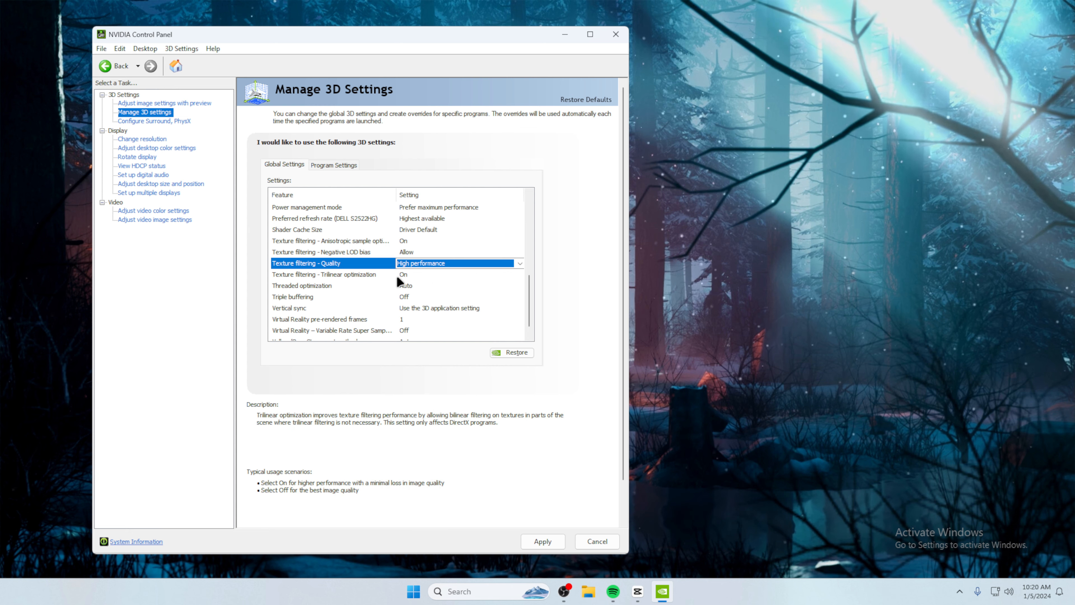
Review the trilinear optimization, threaded optimization and triple buffering settings, and apply the global 3D settings.
click(322, 274)
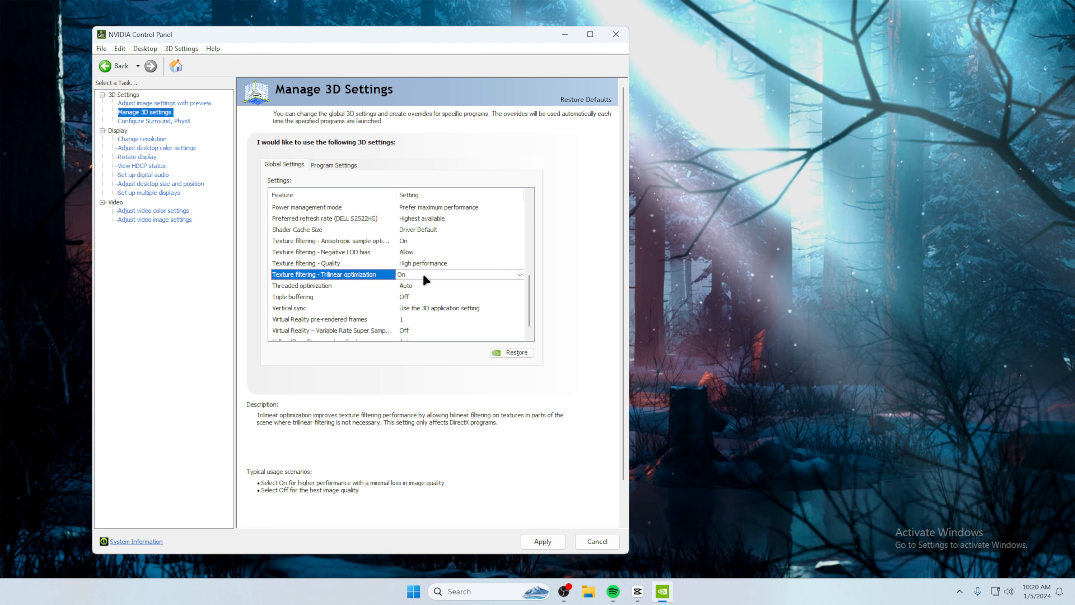
click(331, 284)
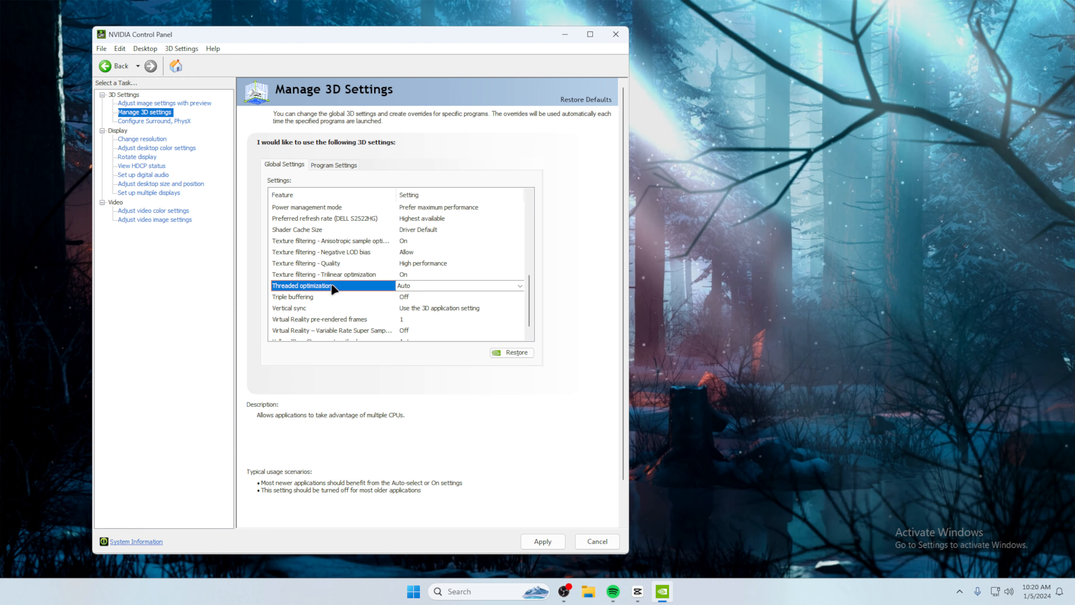
scroll(381, 289, down, 1)
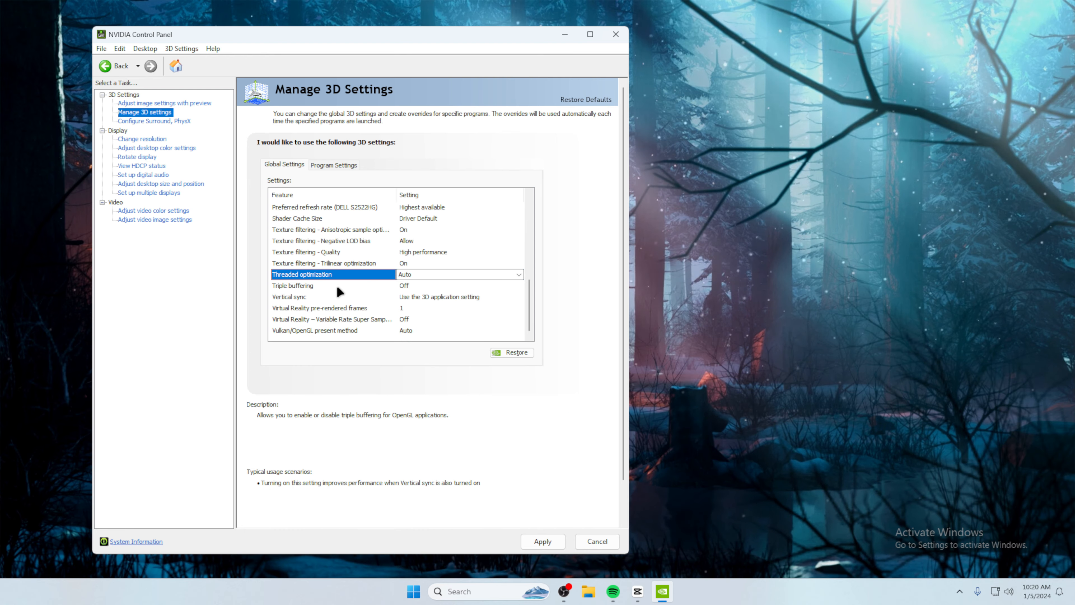
click(329, 283)
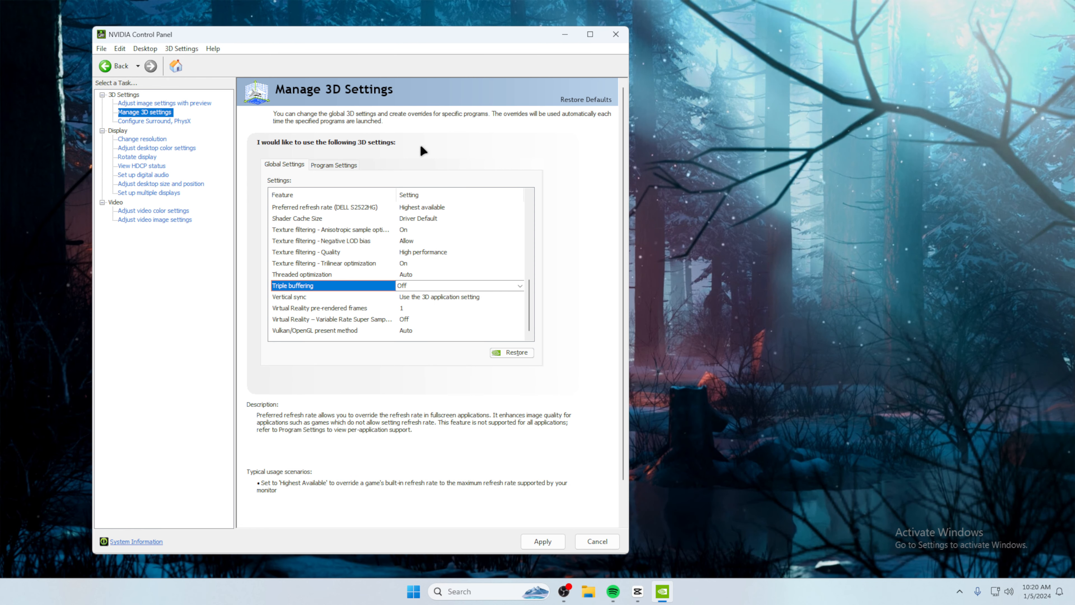
click(546, 545)
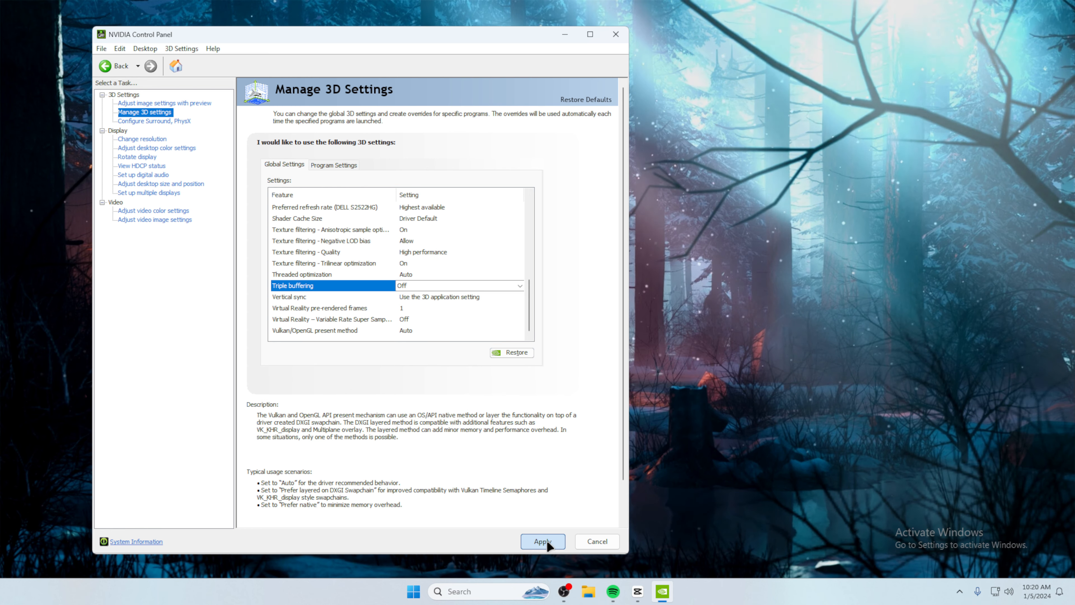